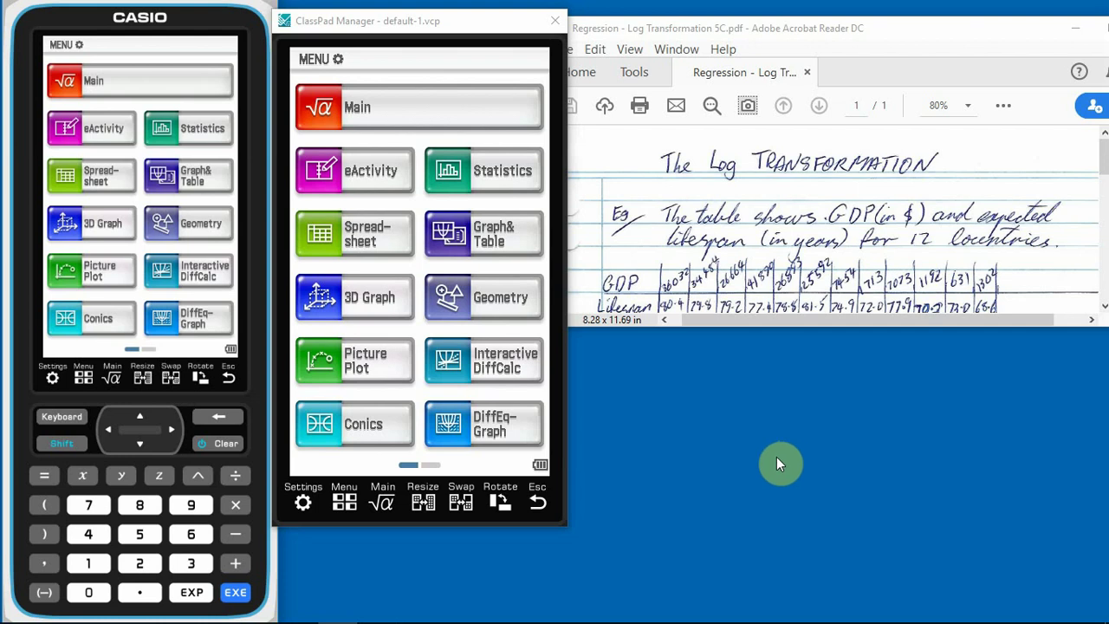
- Bring the Regression - Log Transformation 5C.pdf notes forward, showing the 12-country GDP and lifespan table
click(919, 26)
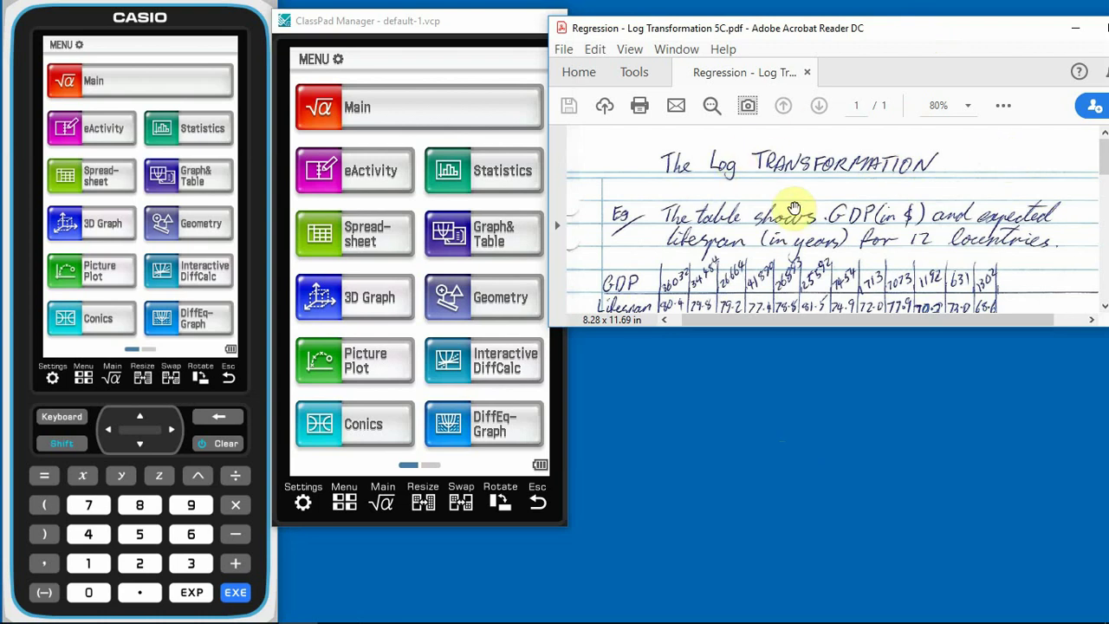
click(1104, 307)
click(1104, 308)
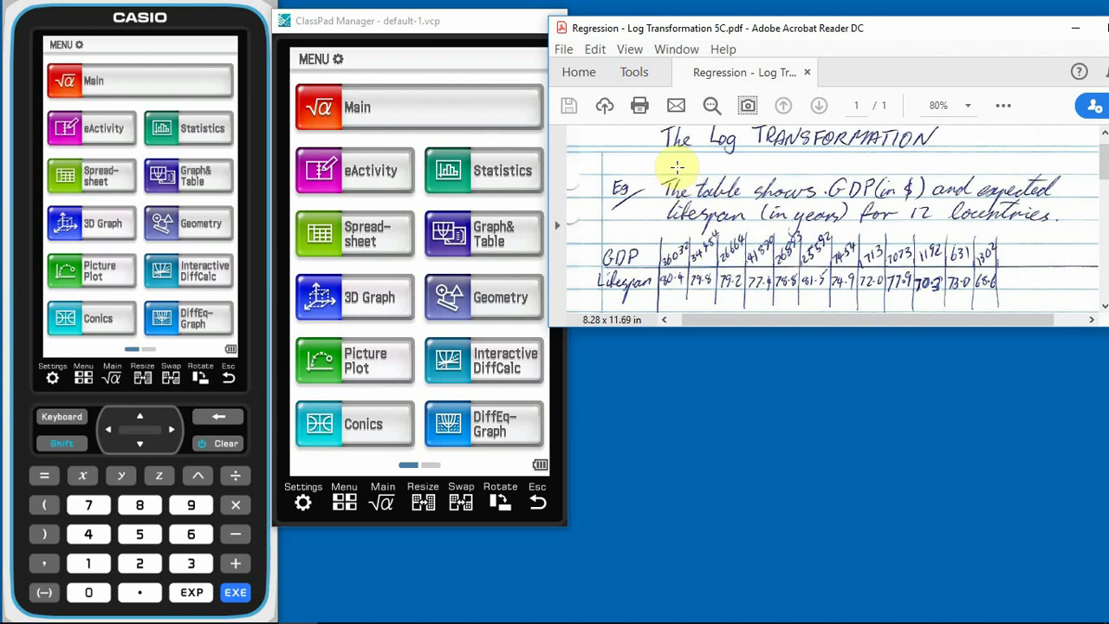
scroll(771, 149, down, 1)
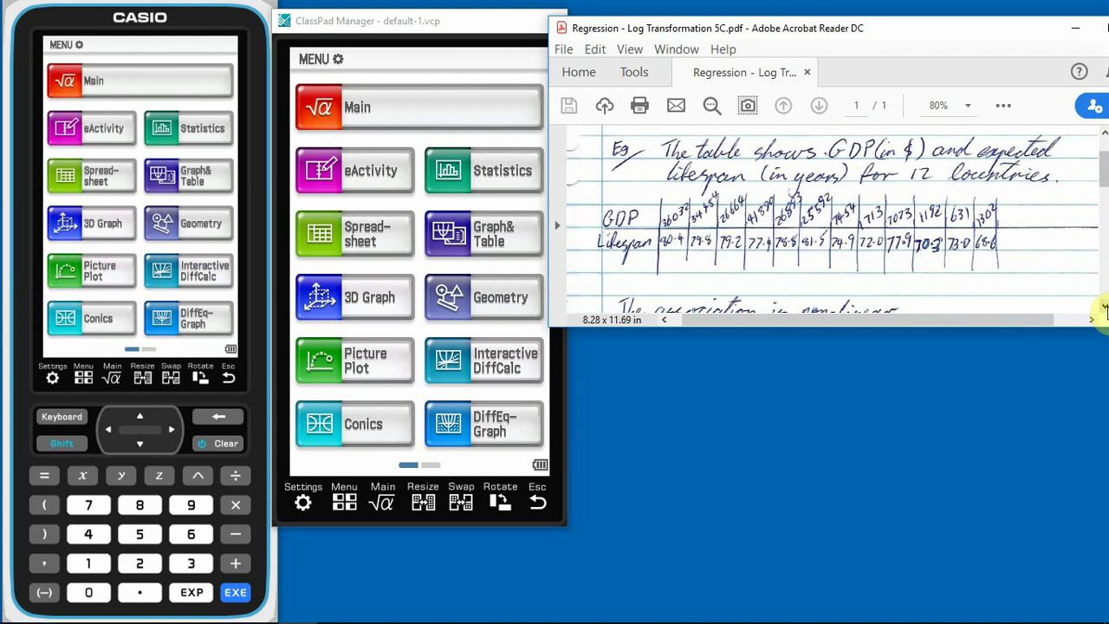
scroll(923, 223, down, 1)
scroll(922, 223, up, 1)
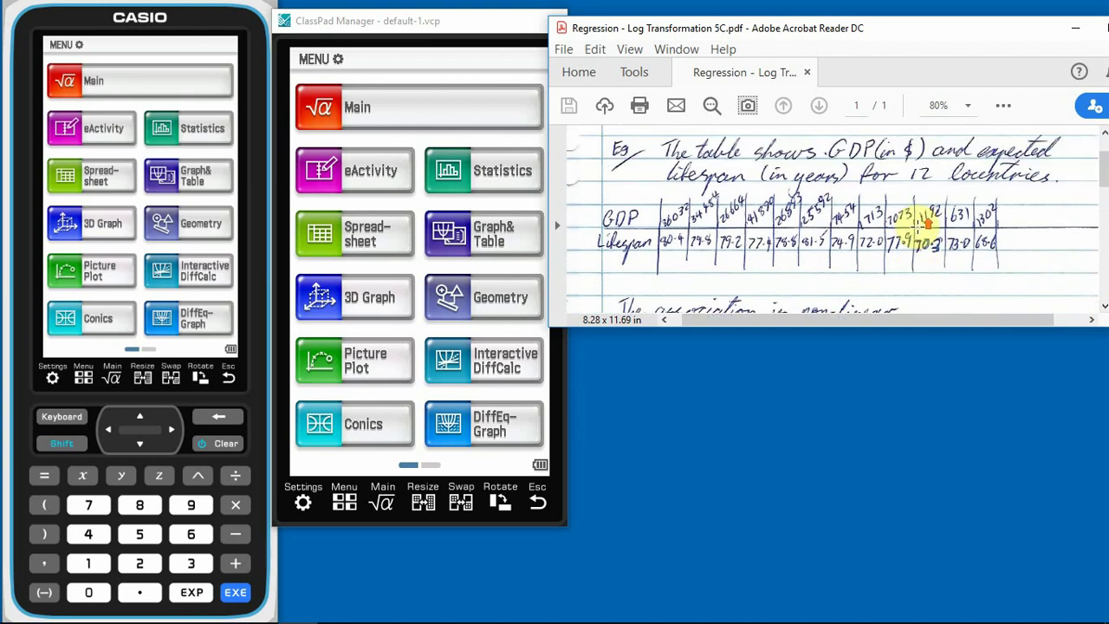
scroll(837, 285, up, 1)
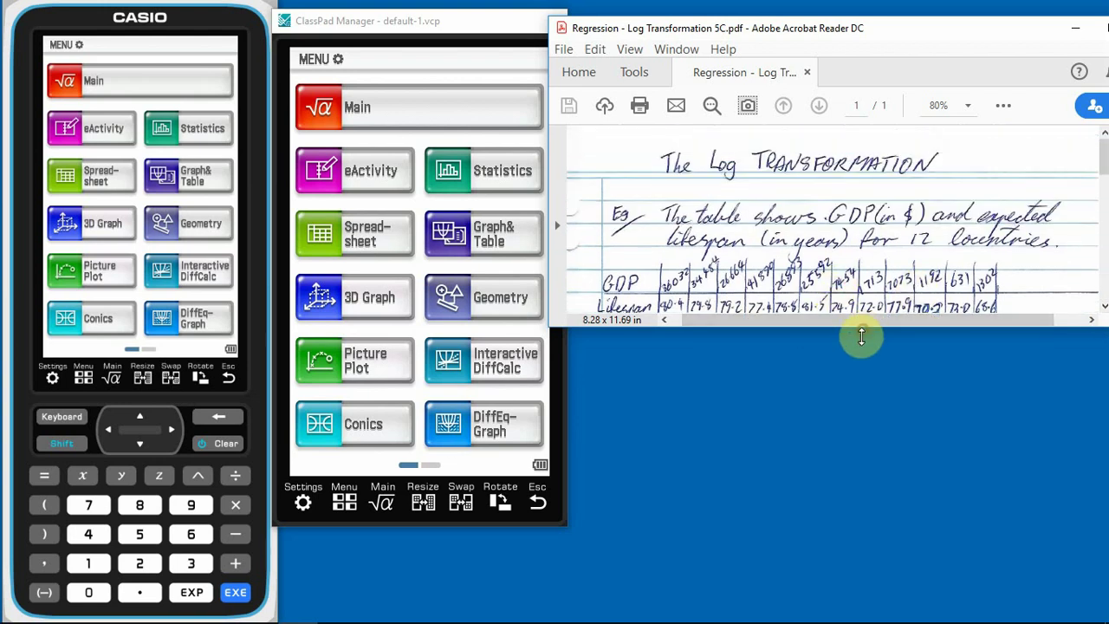
- Make the Acrobat window taller to reveal task a) linearise and task b) predict lifespan at $20,000 GDP
drag(857, 327, 861, 441)
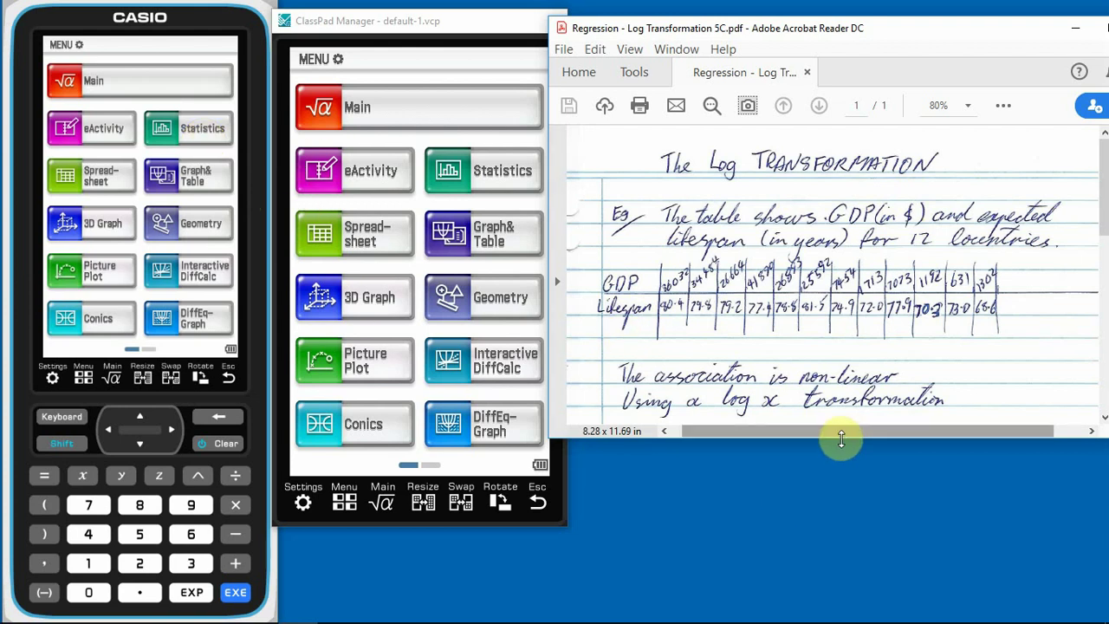
drag(847, 451, 835, 548)
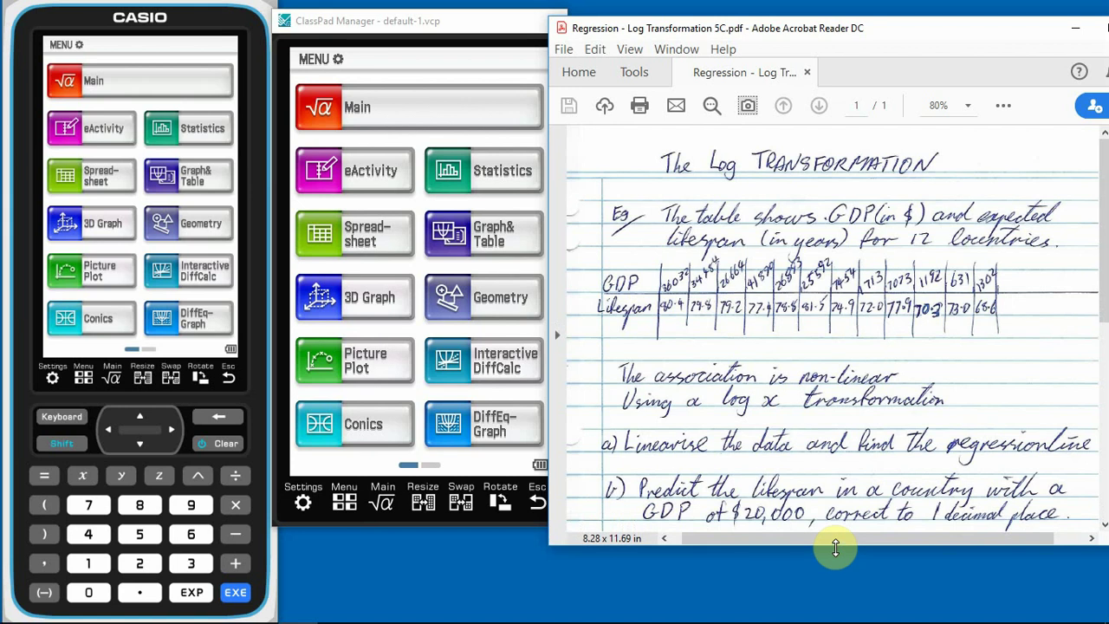
drag(835, 547, 835, 550)
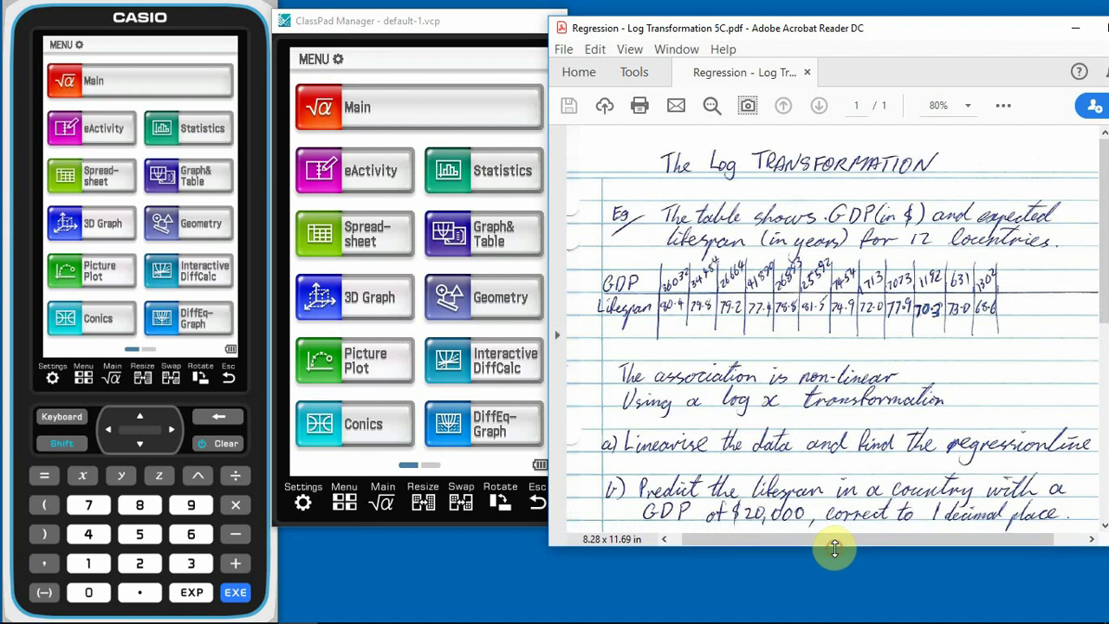
- Open the Statistics list editor and enter 36032, 34484 and 26664 into list1
click(205, 127)
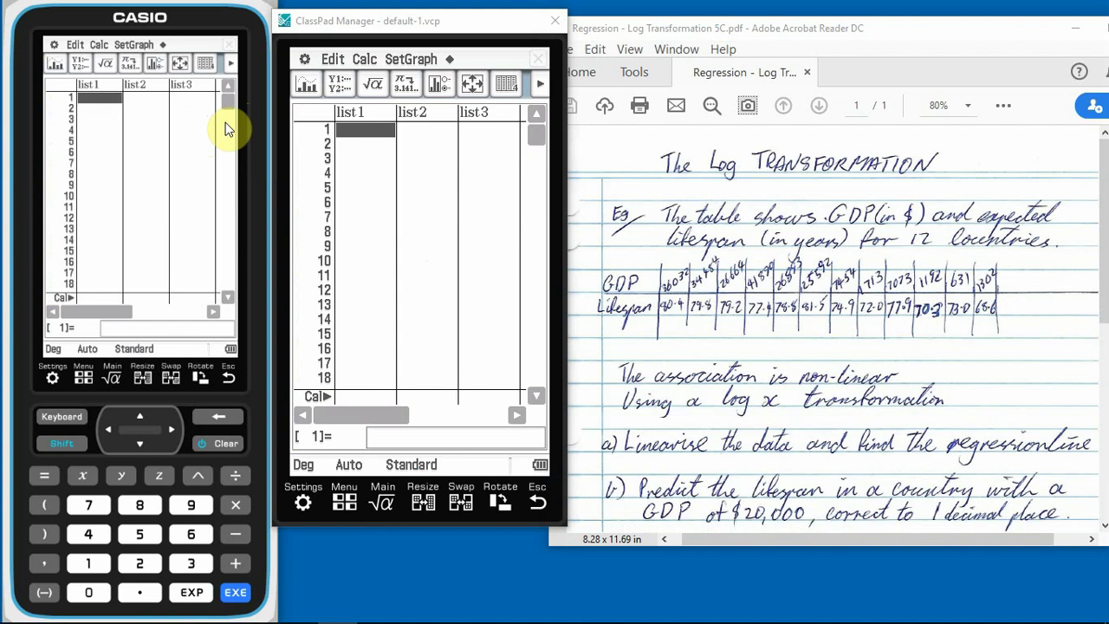
key(Num_Lock)
text(360)
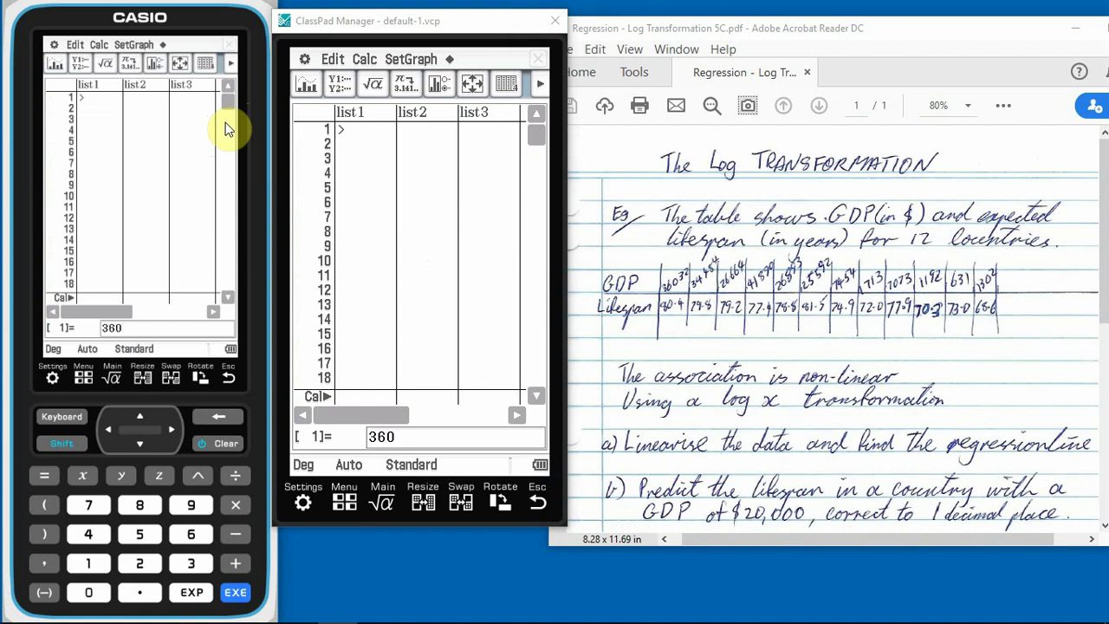
text(32)
key(Return)
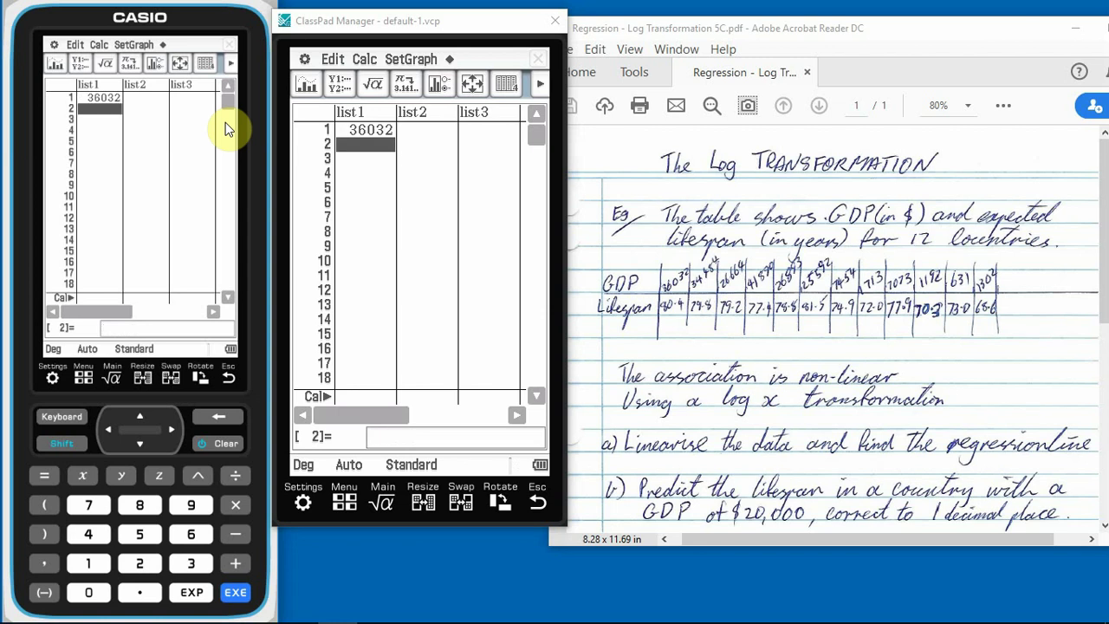
text(34)
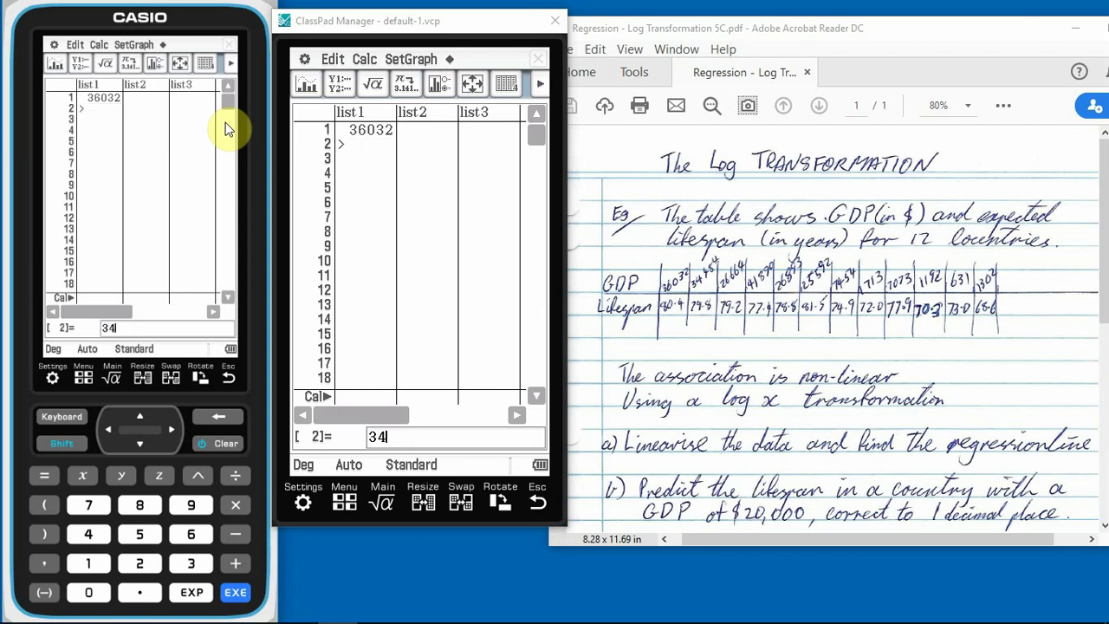
text(484)
key(Return)
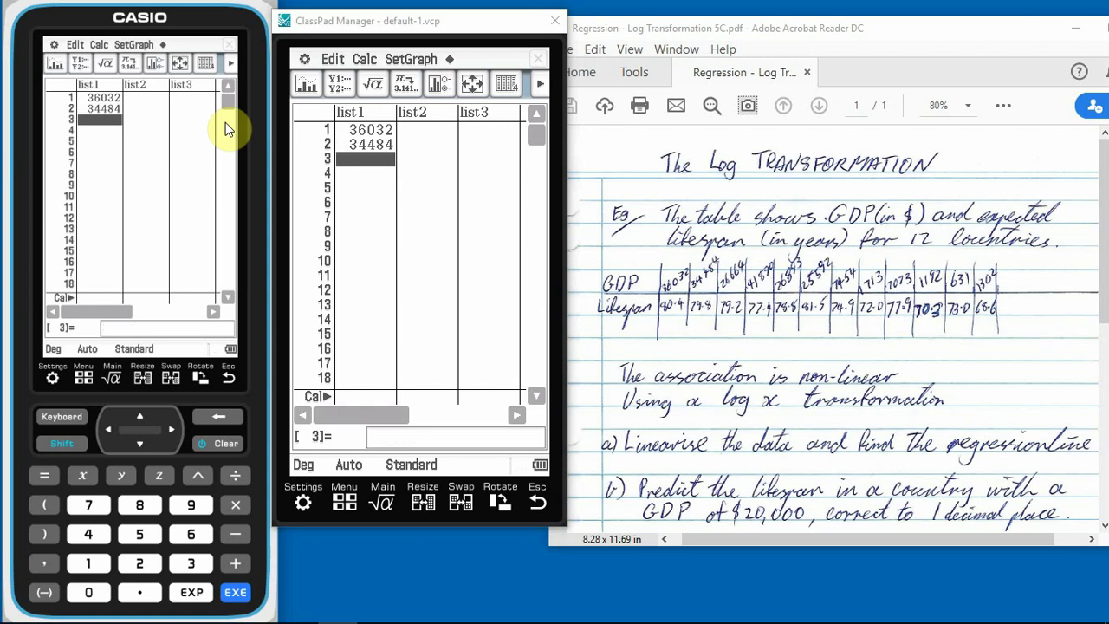
text(26)
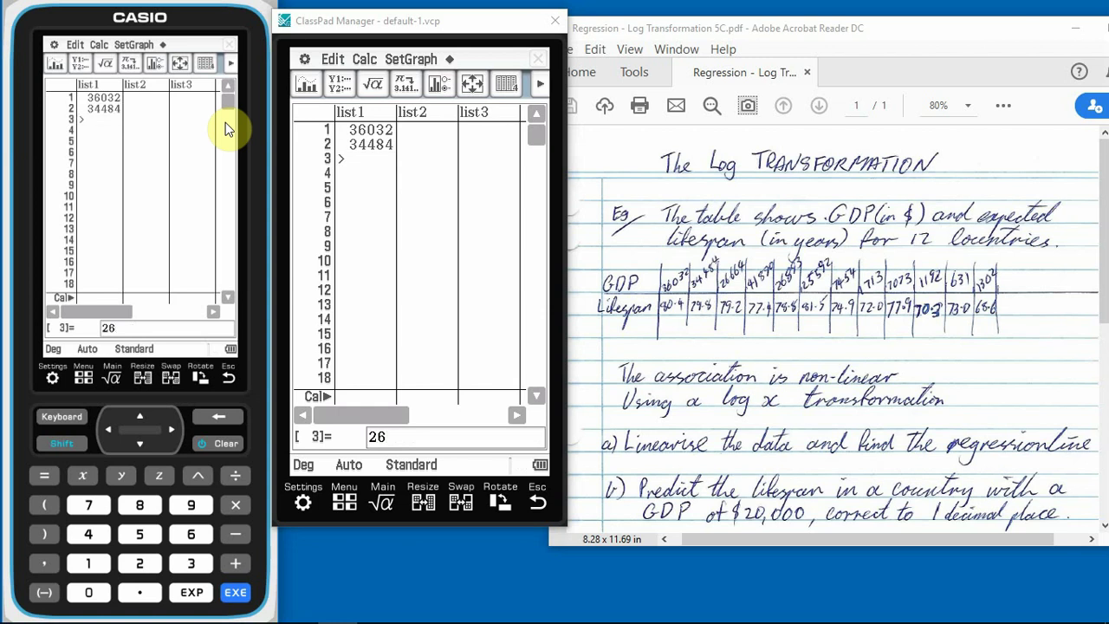
text(664)
key(Return)
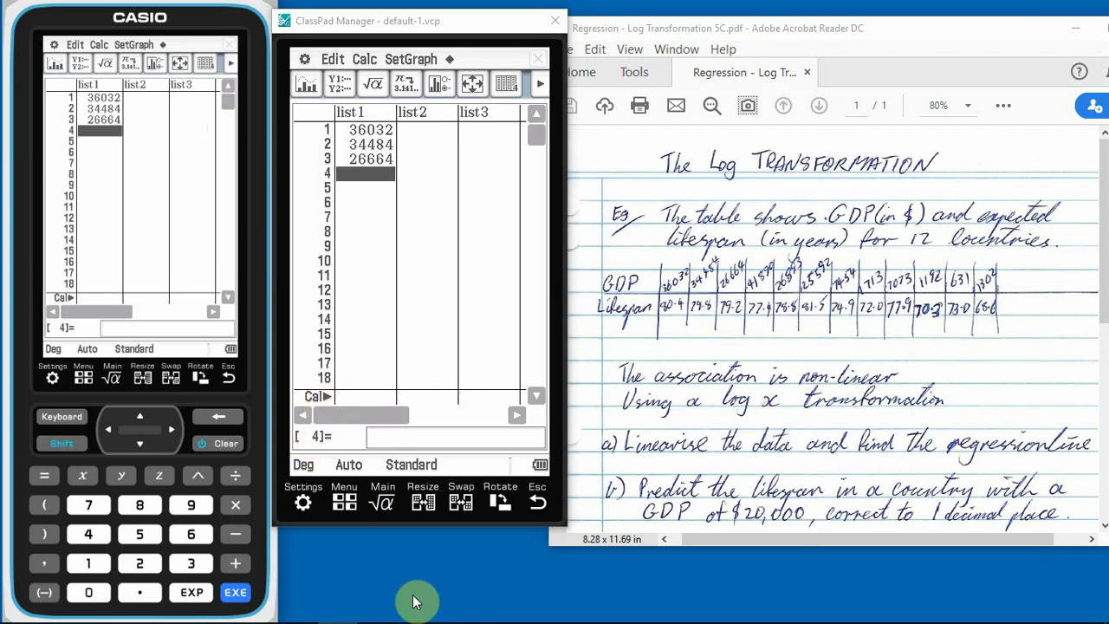
- Clear the stray pasted entry and return to row 4 of list1
mouse_move(327, 617)
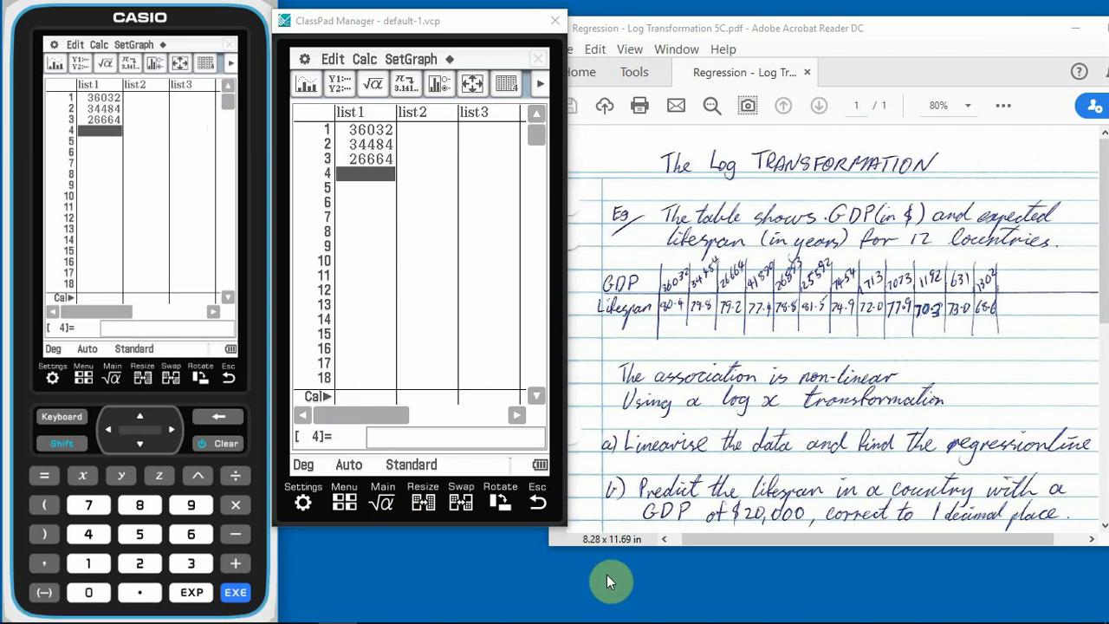
text(^(1/2))
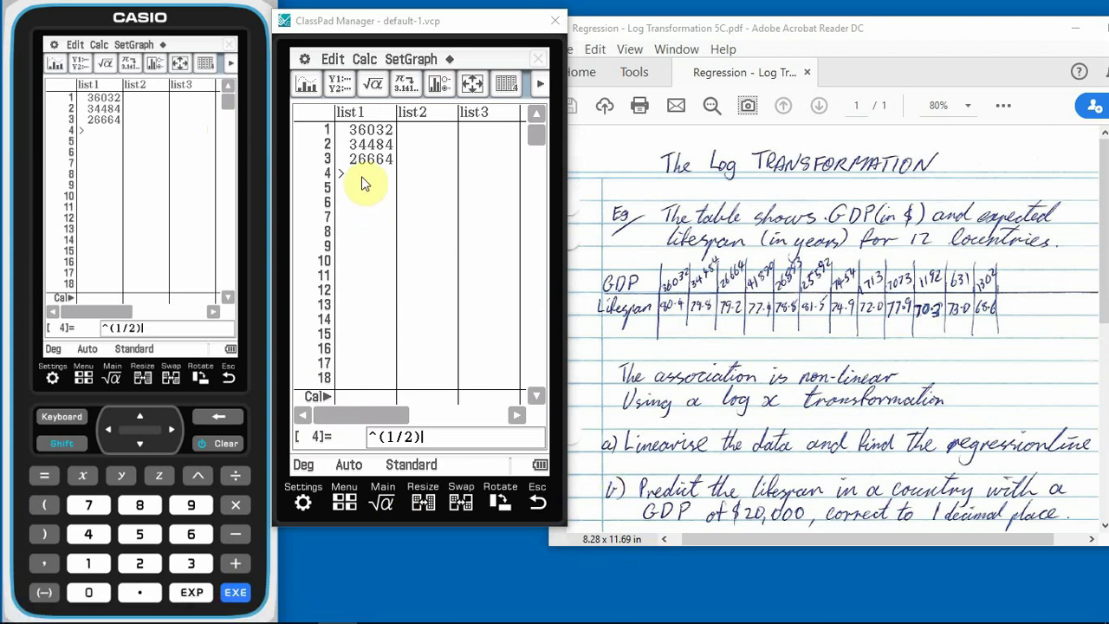
key(BackSpace)
key(BackSpace)
key(BackSpace)
key(BackSpace)
key(BackSpace)
key(BackSpace)
text(^(1/2))
key(BackSpace)
key(BackSpace)
key(BackSpace)
key(BackSpace)
key(BackSpace)
key(BackSpace)
click(367, 177)
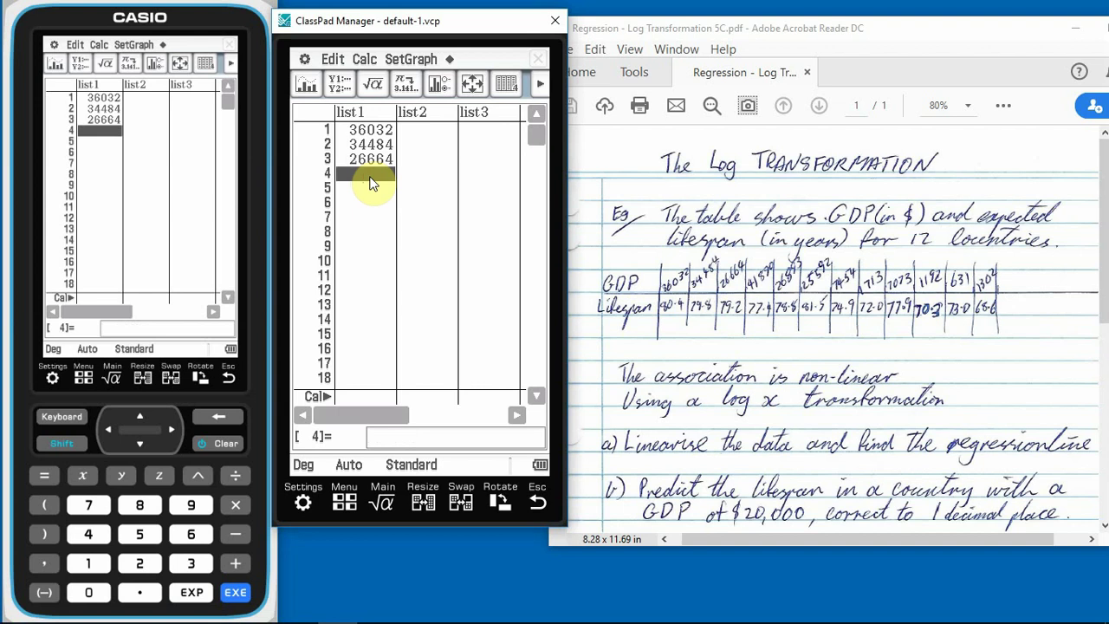
- Cancel the Save As dialog that appeared over the notes without saving
click(899, 35)
key(ctrl+shift+s)
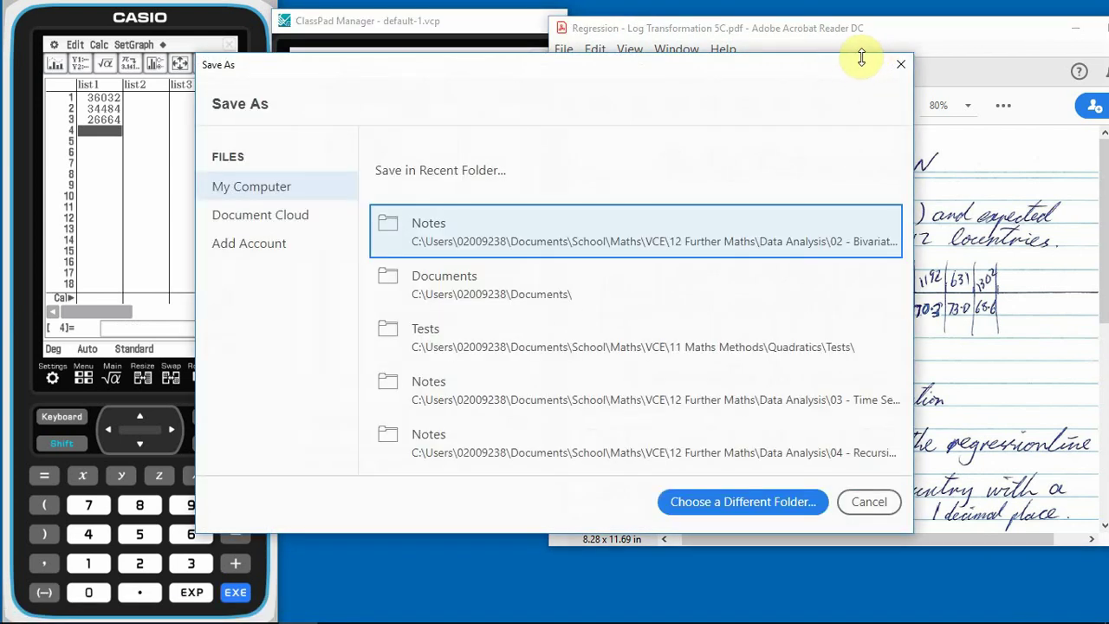
click(866, 501)
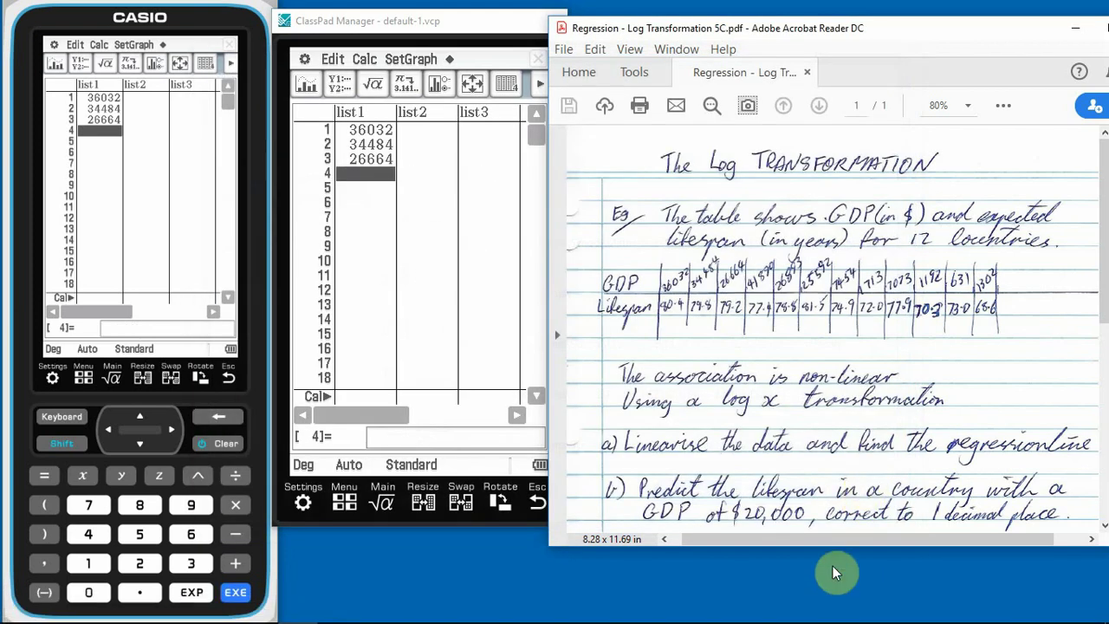
- Launch FlashBack Express from the Start menu and confirm it is already running
mouse_move(95, 617)
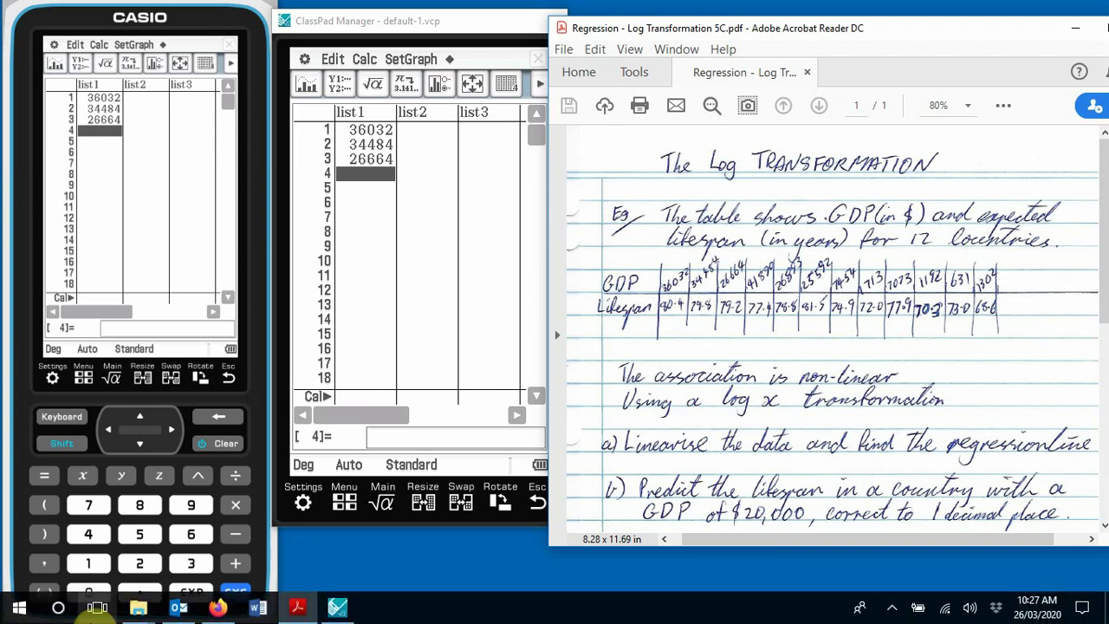
click(19, 607)
click(294, 414)
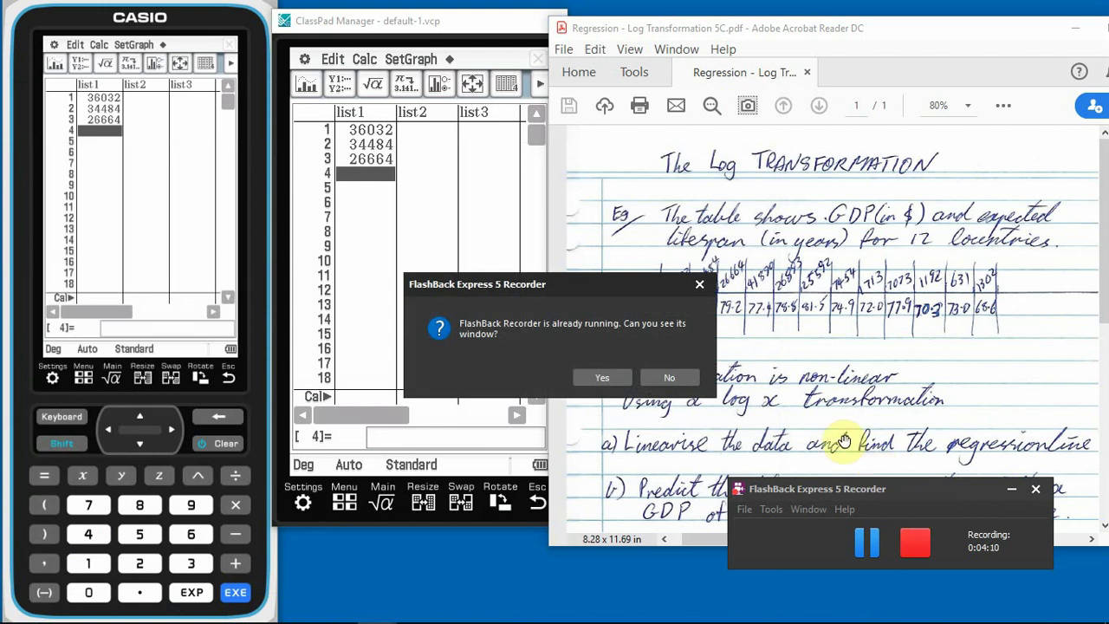
click(602, 377)
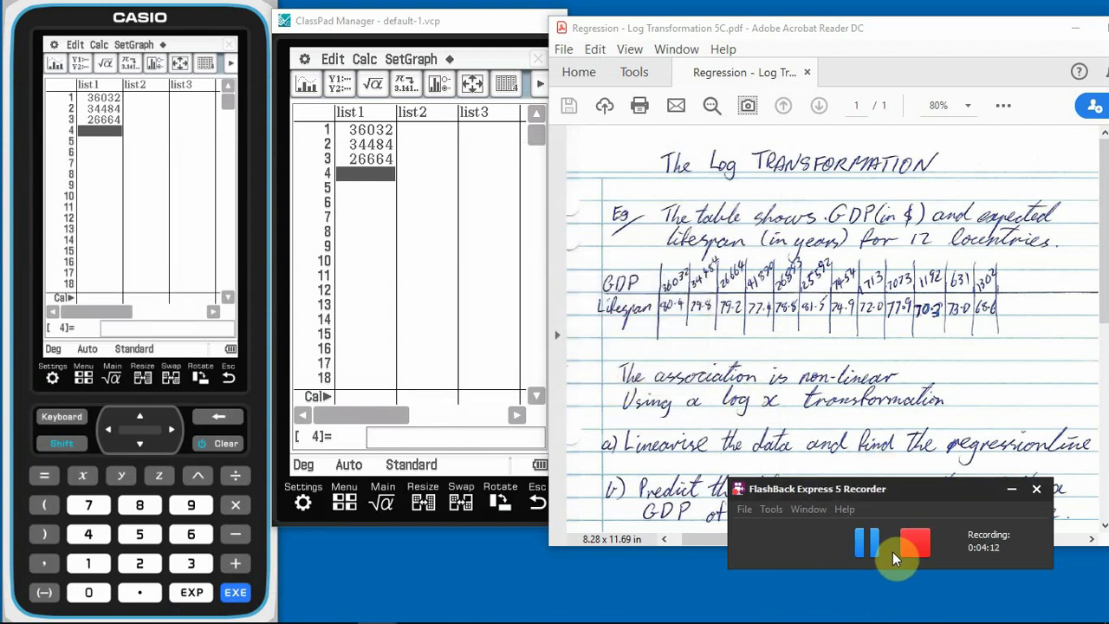
- Resume recording and move the FlashBack panel to the screen bottom, then bring the notes forward
click(868, 544)
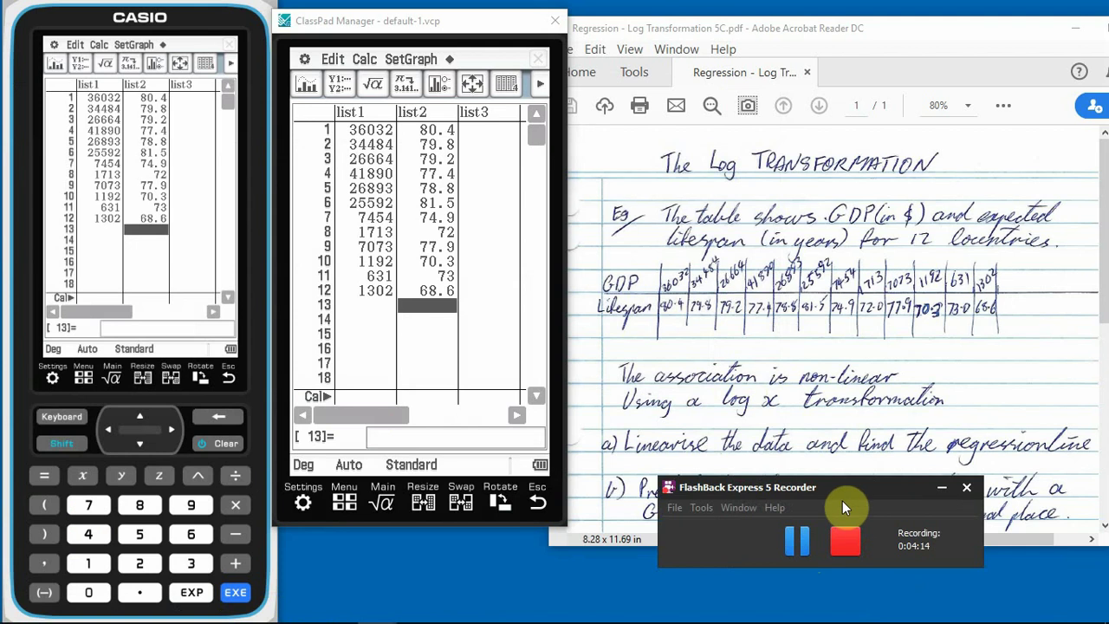
drag(845, 491, 856, 613)
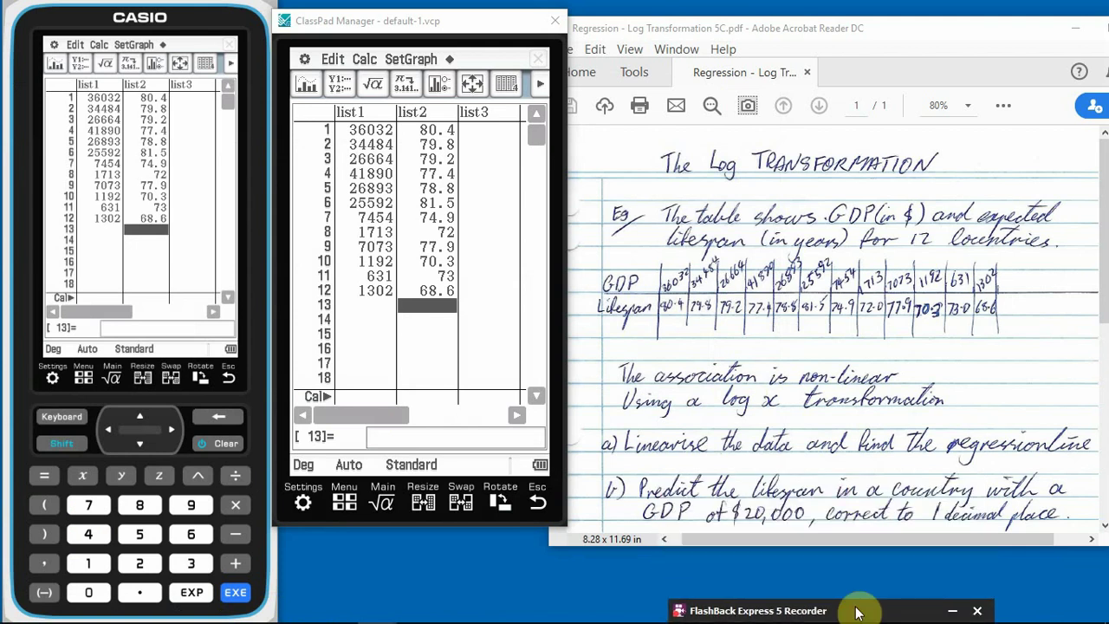
mouse_move(424, 619)
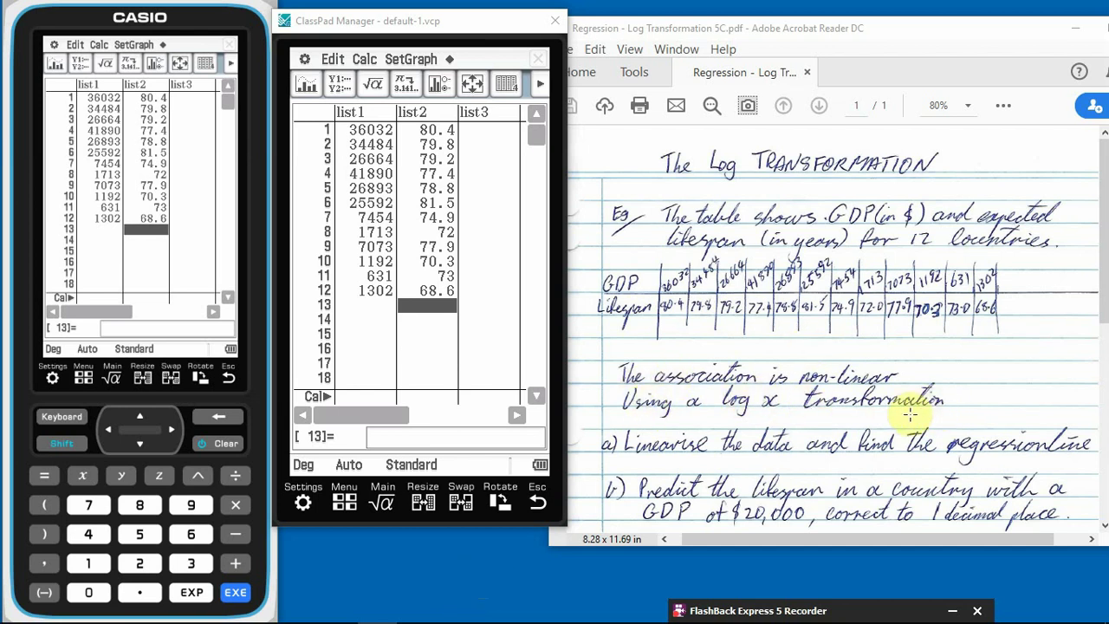
click(634, 257)
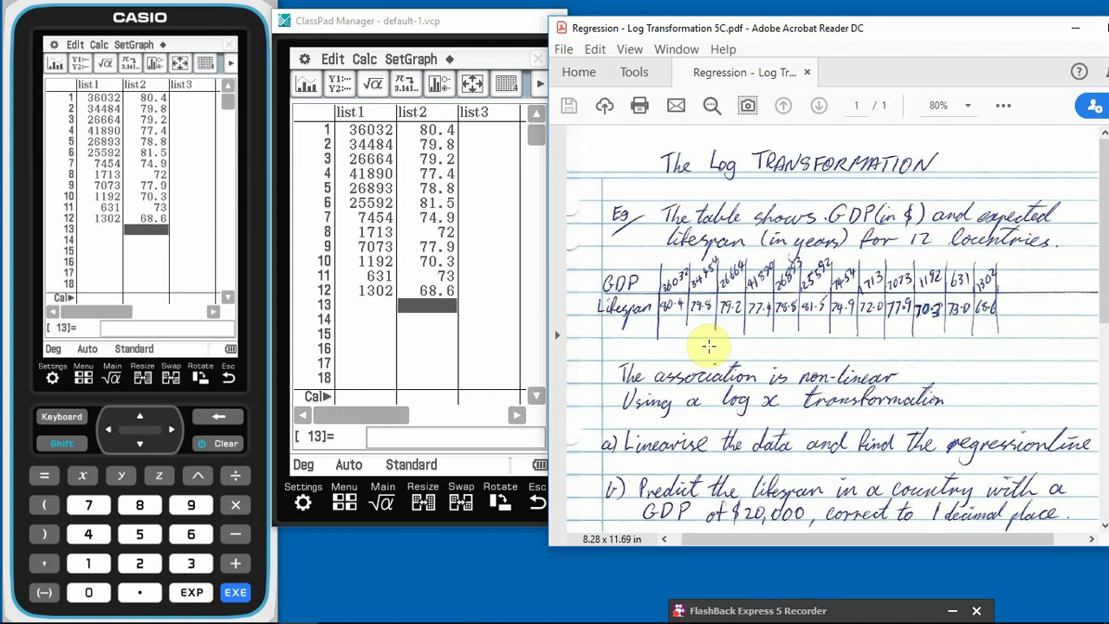
- Start list3's Cal= formula with log10 from the soft keyboard
click(194, 296)
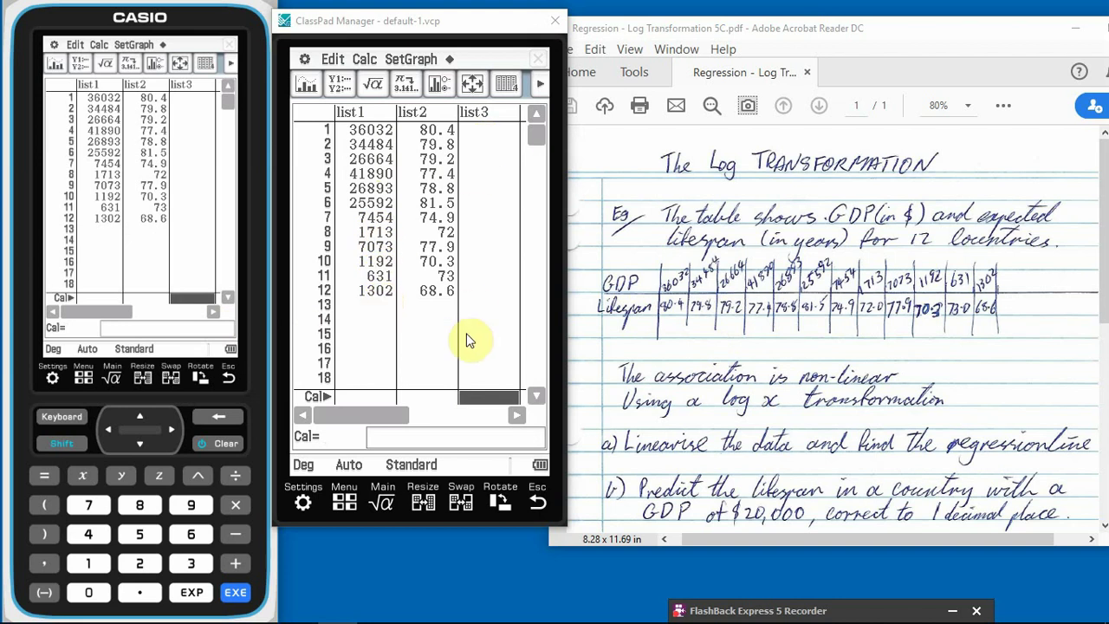
click(475, 400)
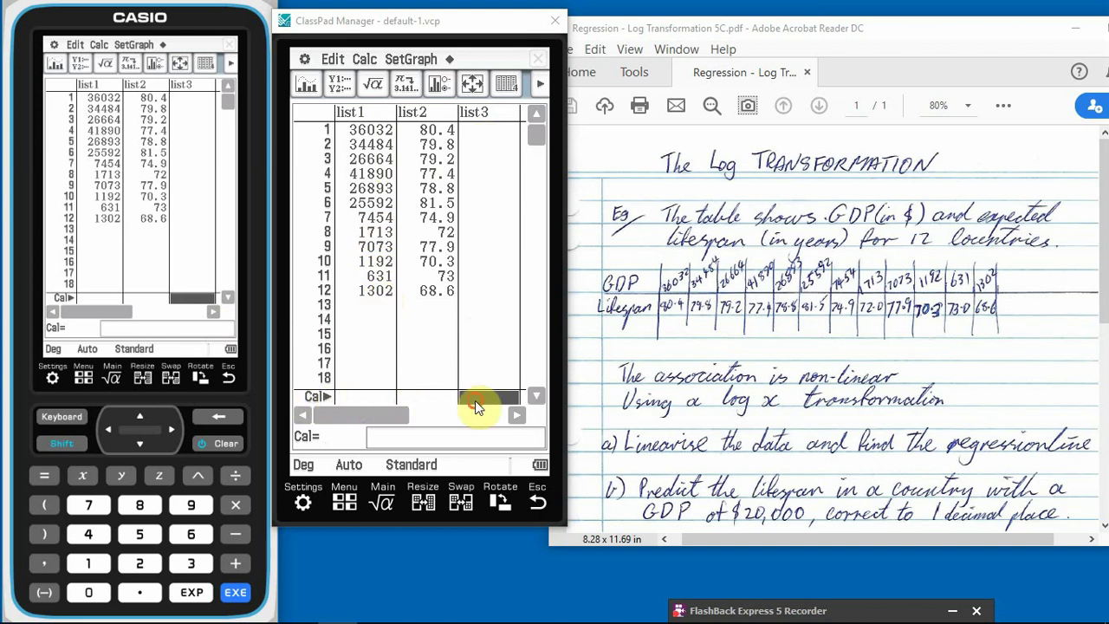
click(62, 416)
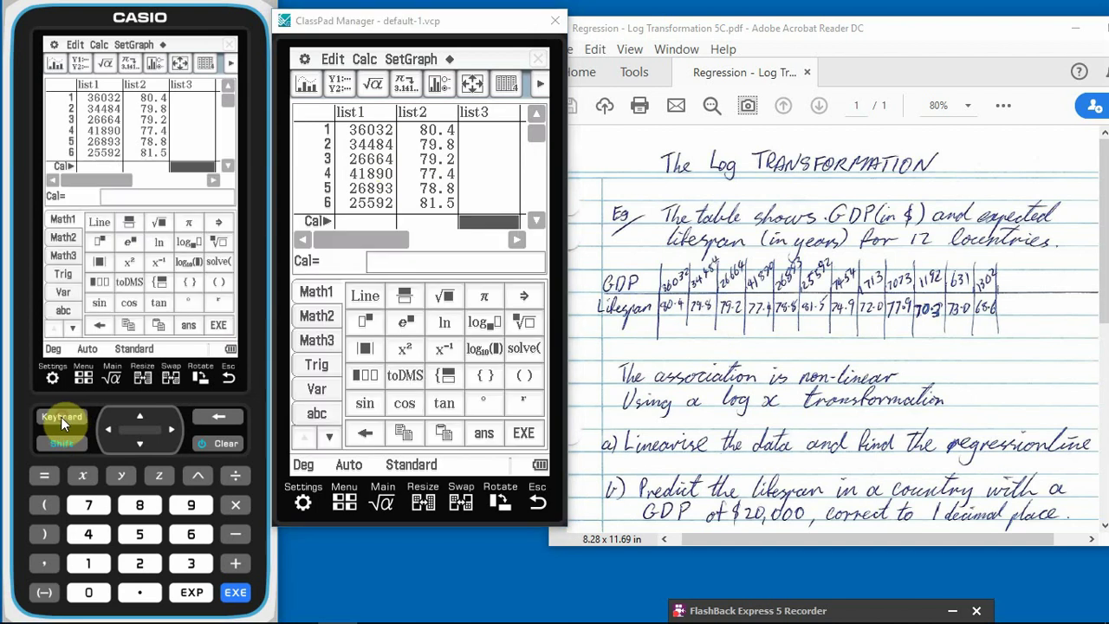
click(482, 353)
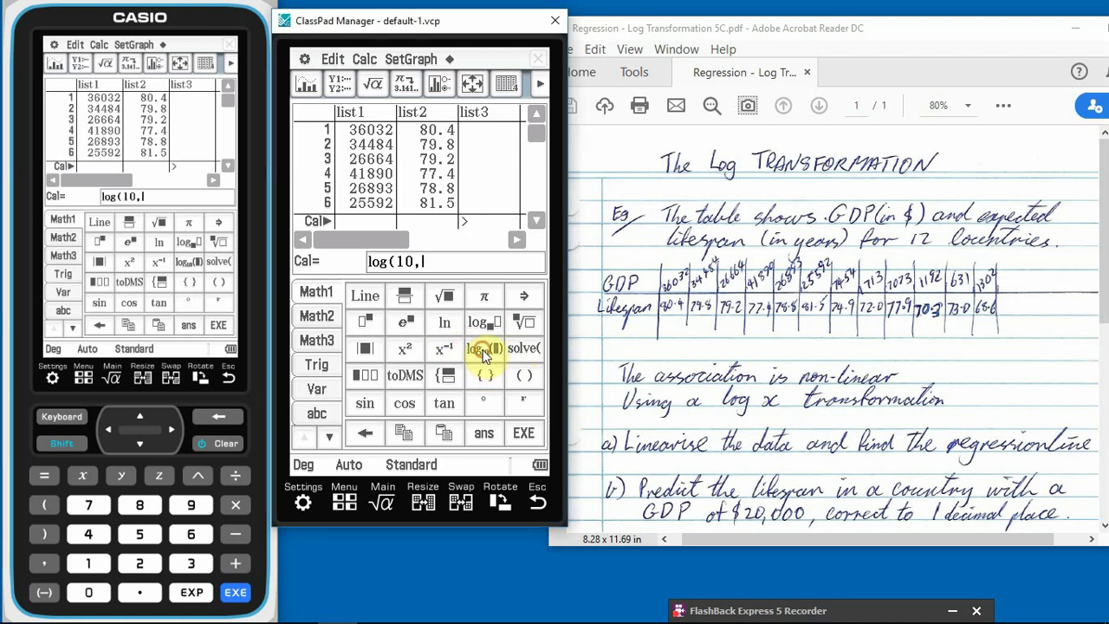
- Insert list1 from the Catalog's L entries and close the bracket to complete log(10, list1)
click(331, 438)
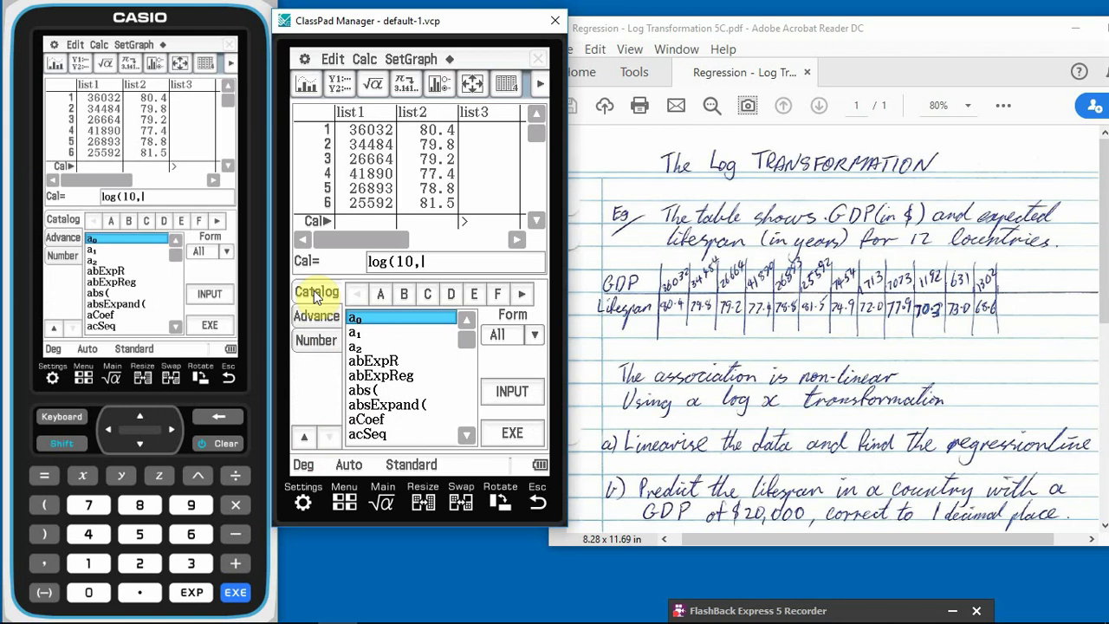
click(520, 296)
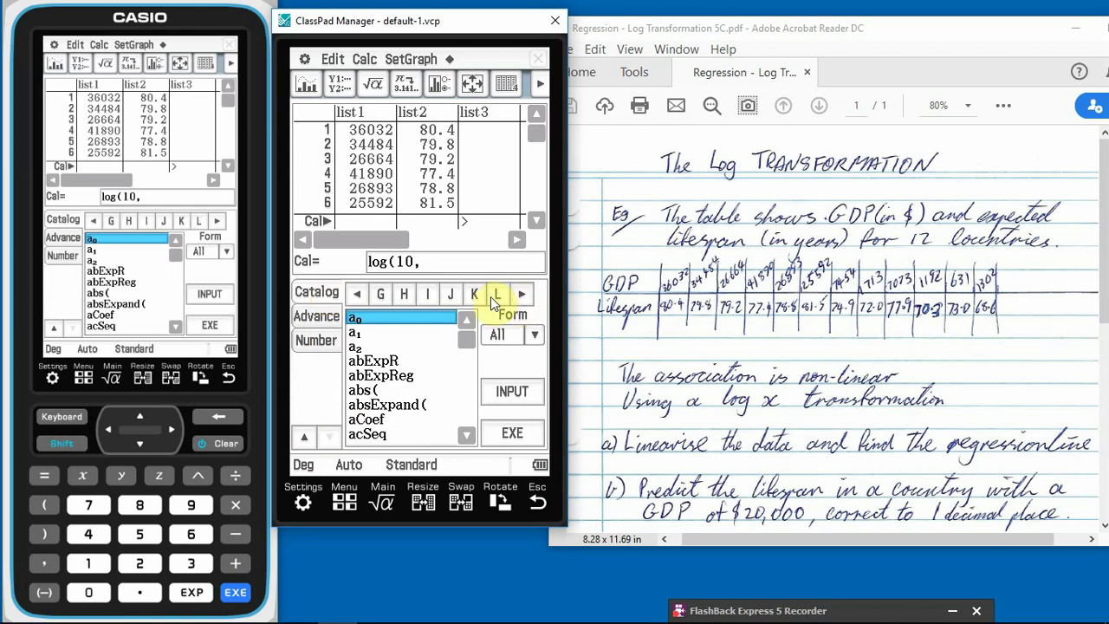
click(498, 297)
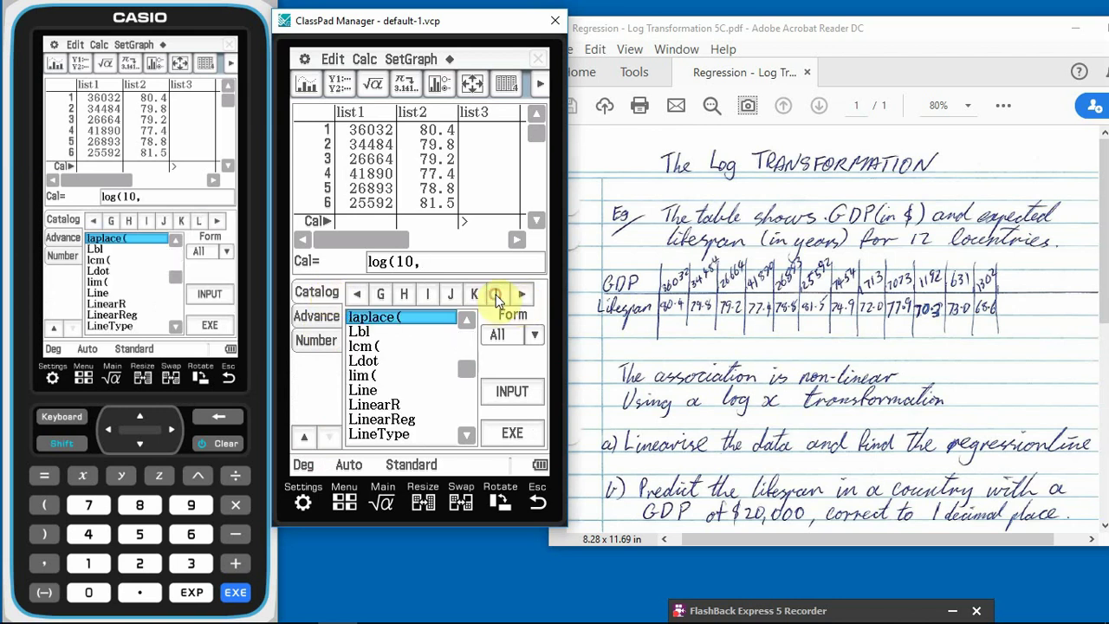
click(454, 351)
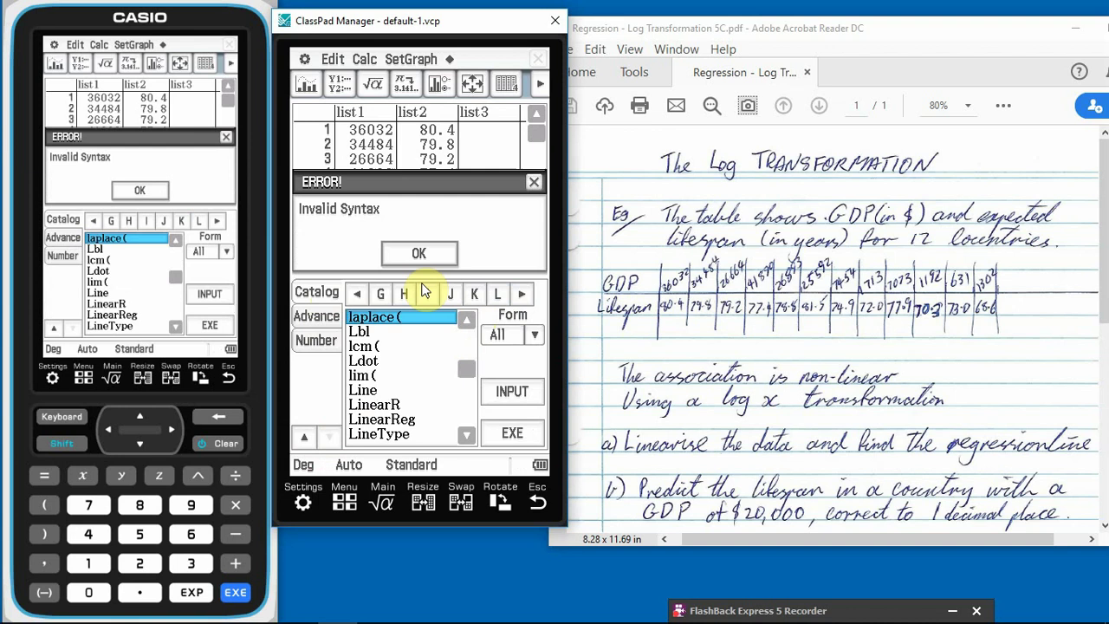
click(418, 253)
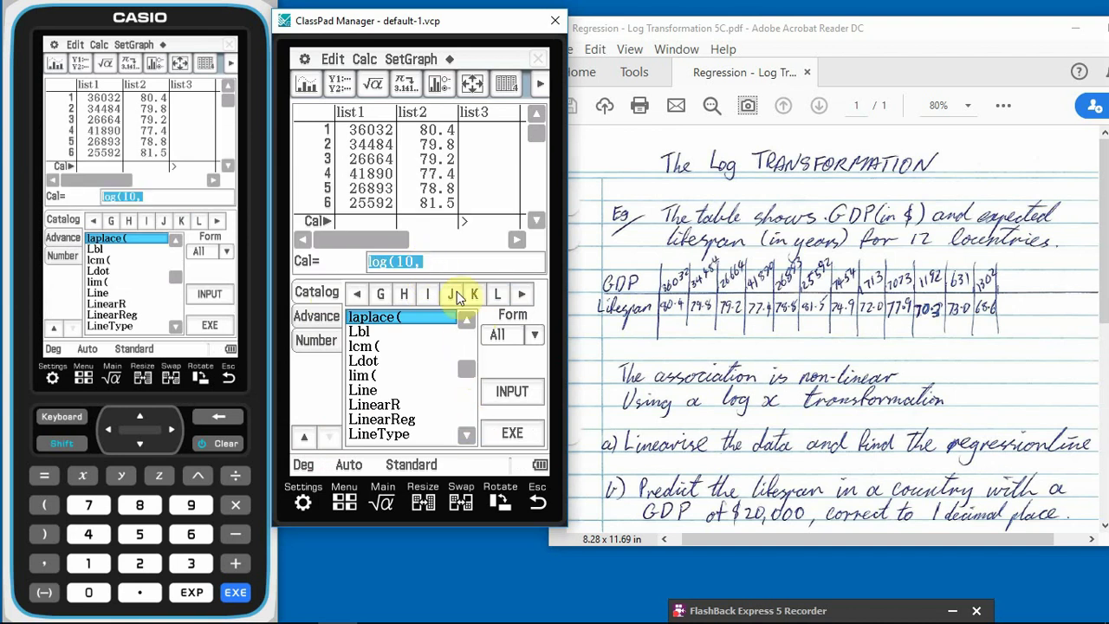
click(465, 260)
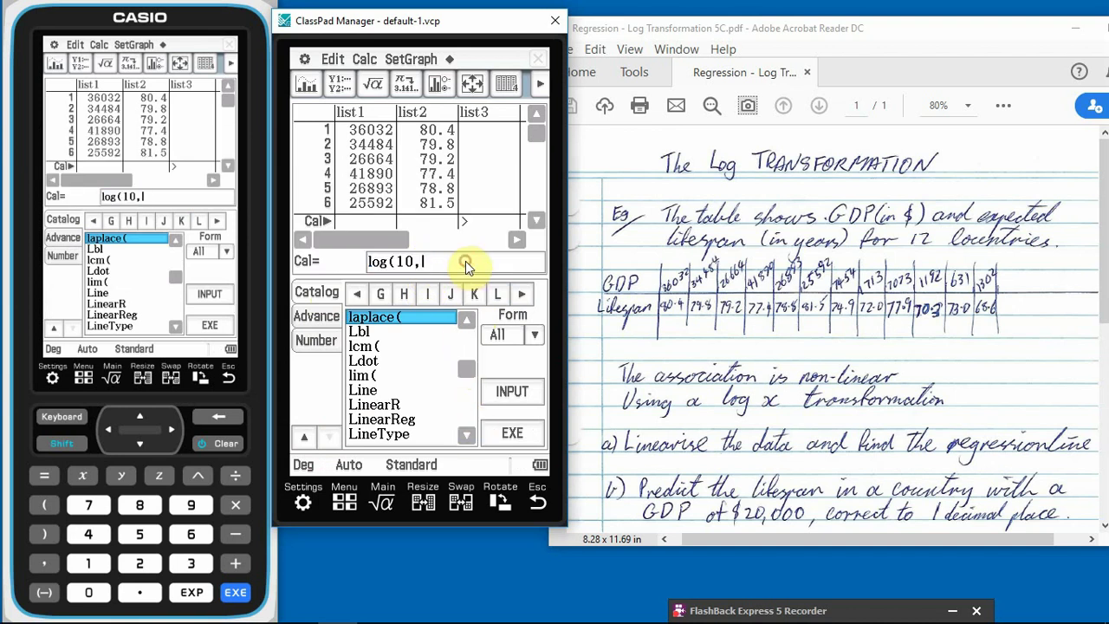
click(469, 436)
click(469, 436)
click(469, 437)
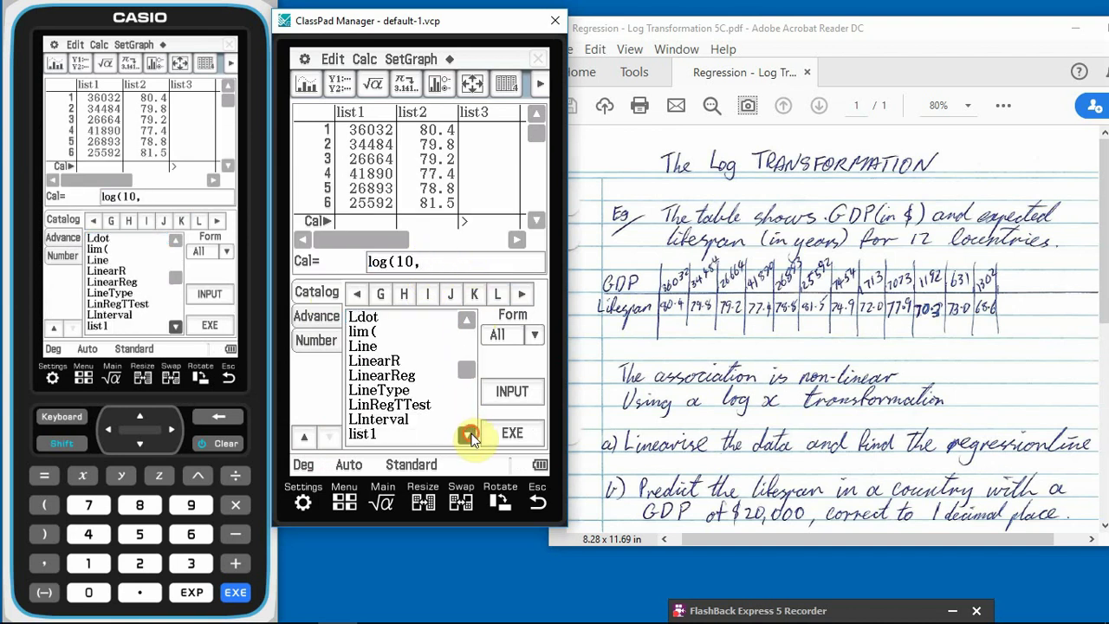
click(469, 437)
click(364, 419)
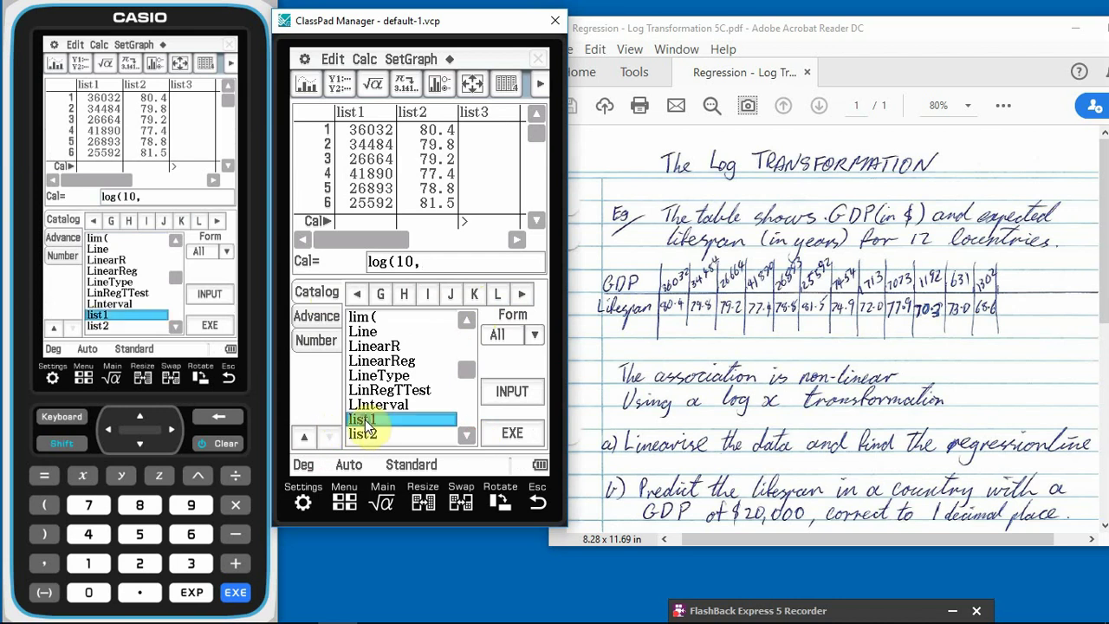
click(510, 391)
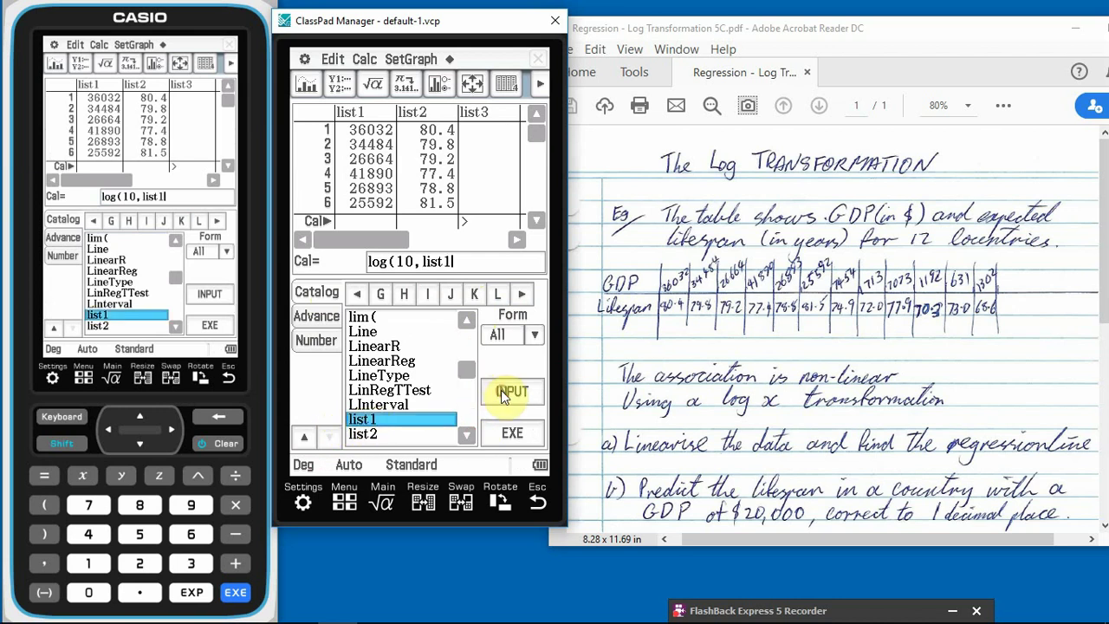
click(39, 529)
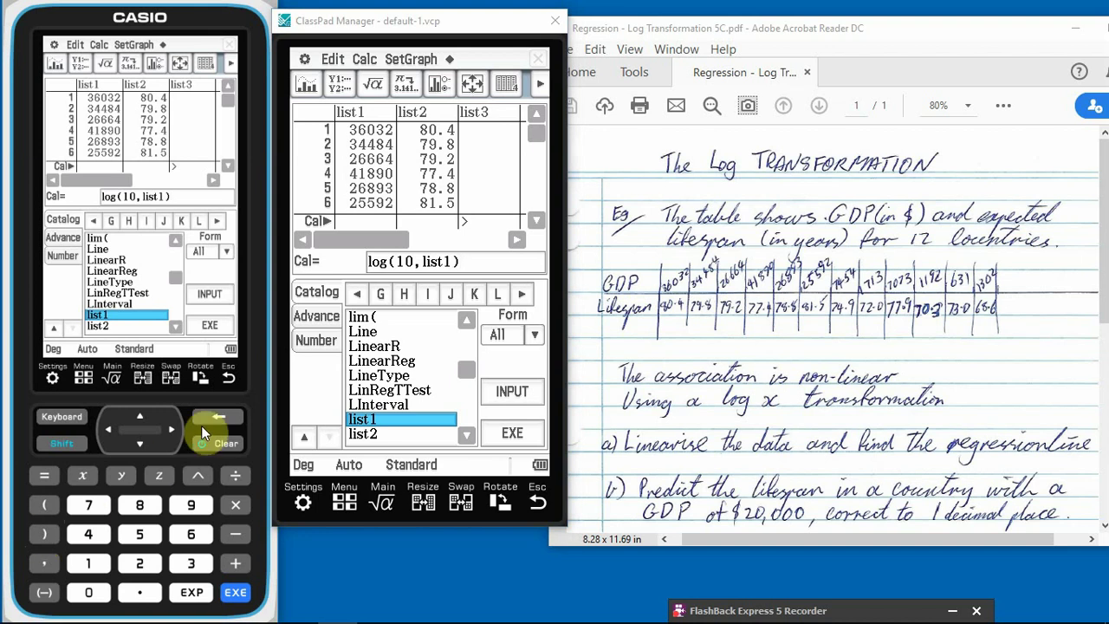
- Calculate list3 from the formula and switch the display from Standard to Decimal
click(519, 435)
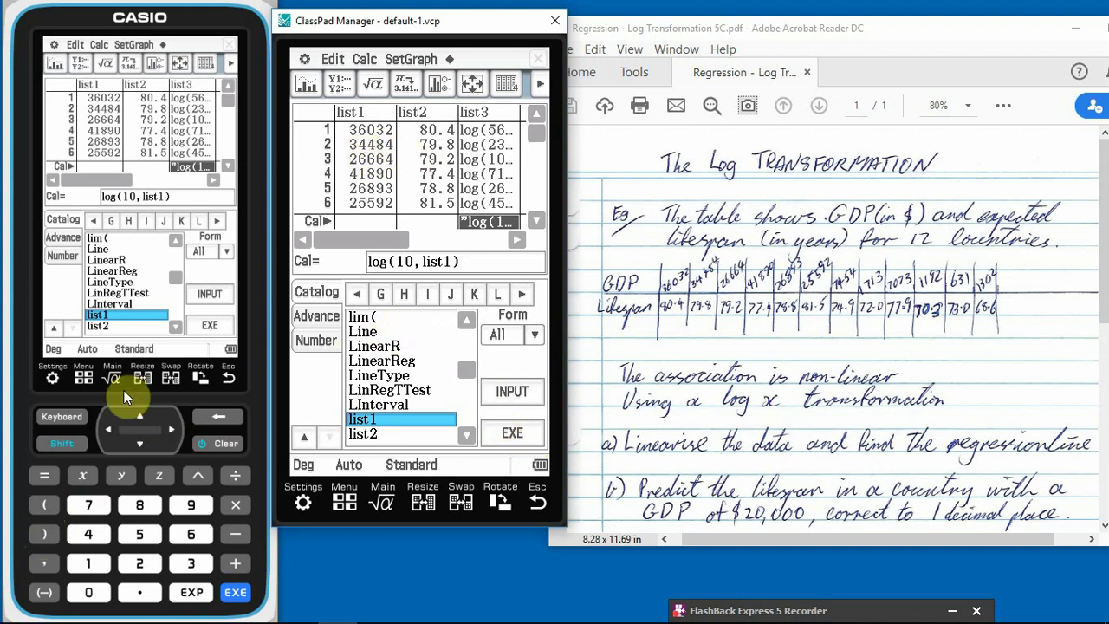
click(57, 417)
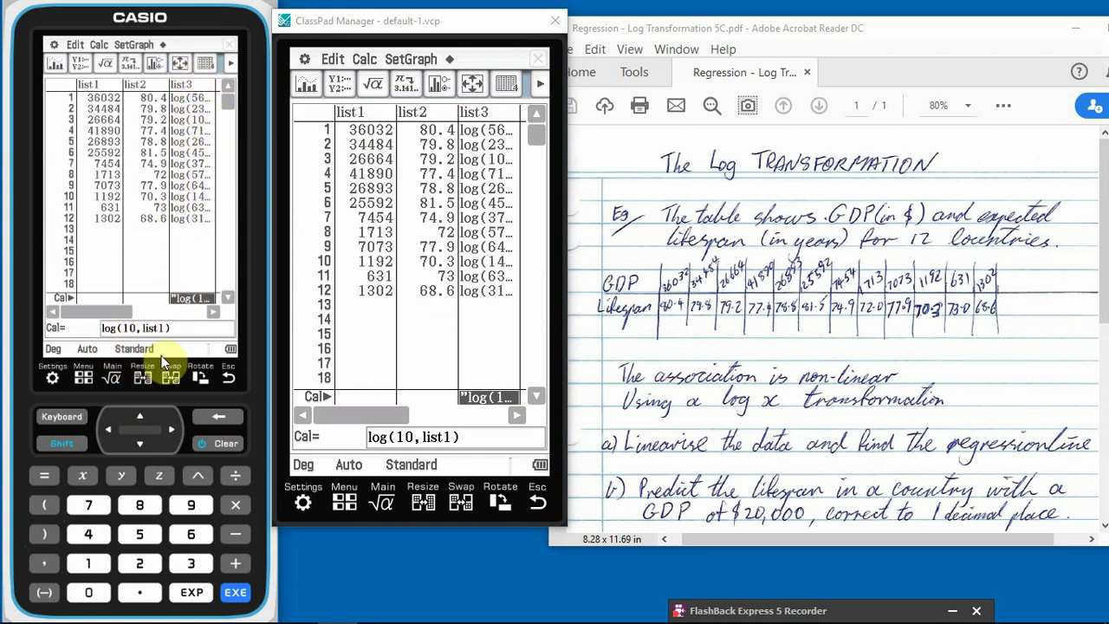
click(134, 349)
- Recalculate list3 to show decimal logs from 4.5567 down to 3.1146
click(193, 329)
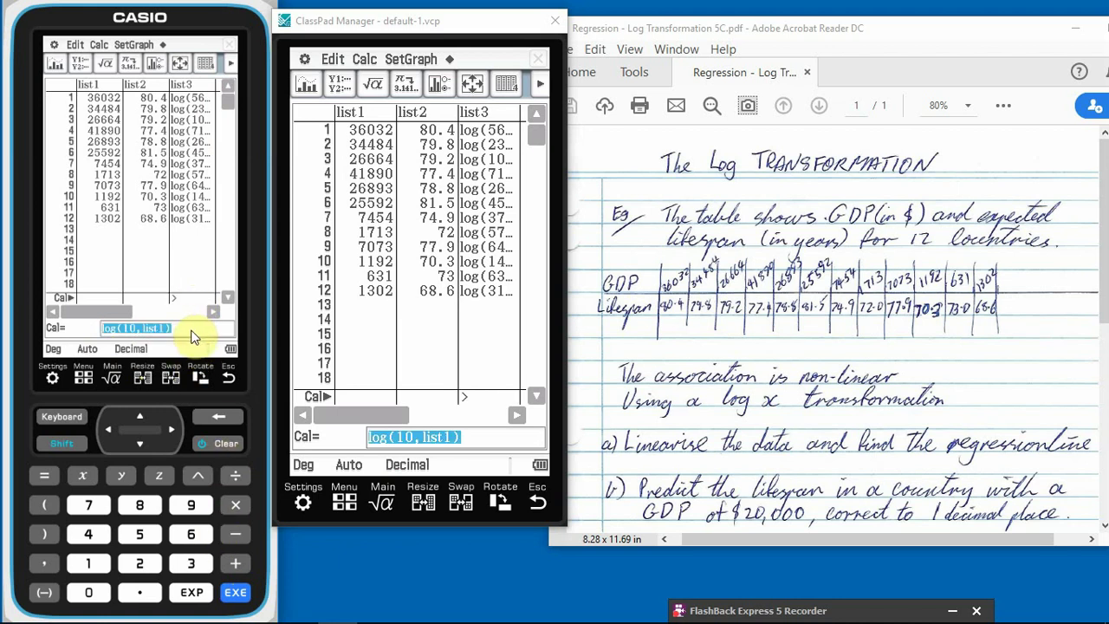
click(194, 328)
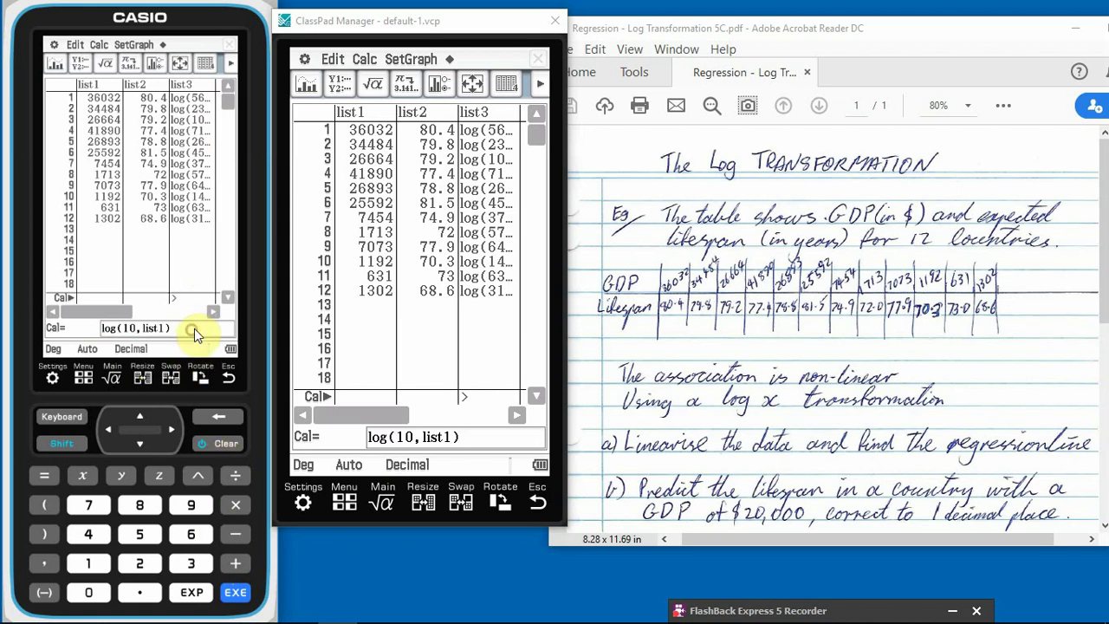
click(235, 592)
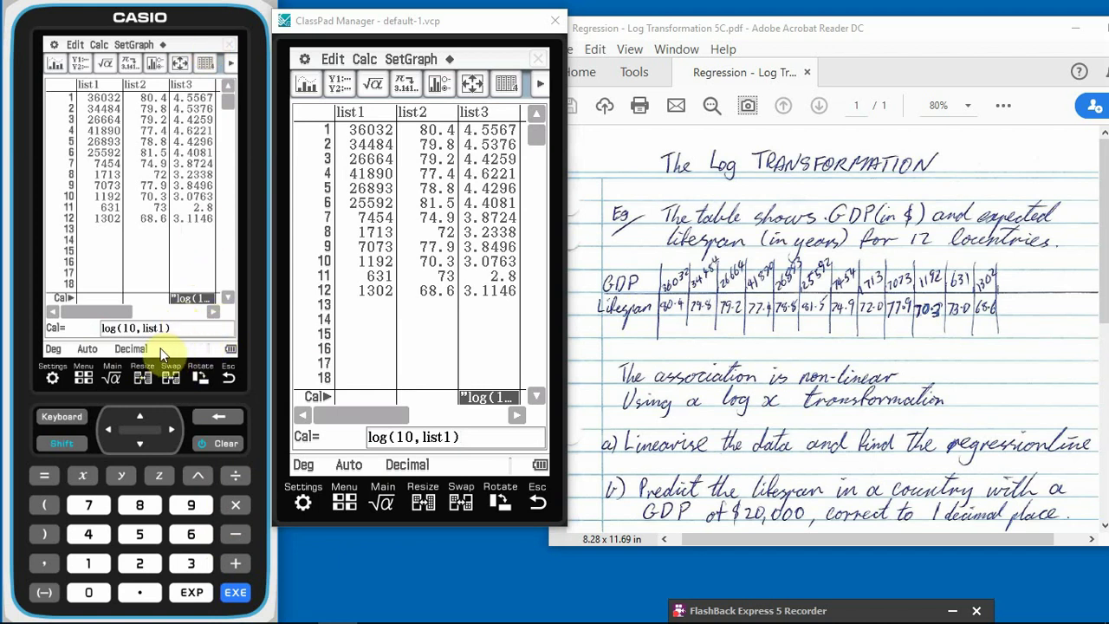
click(196, 329)
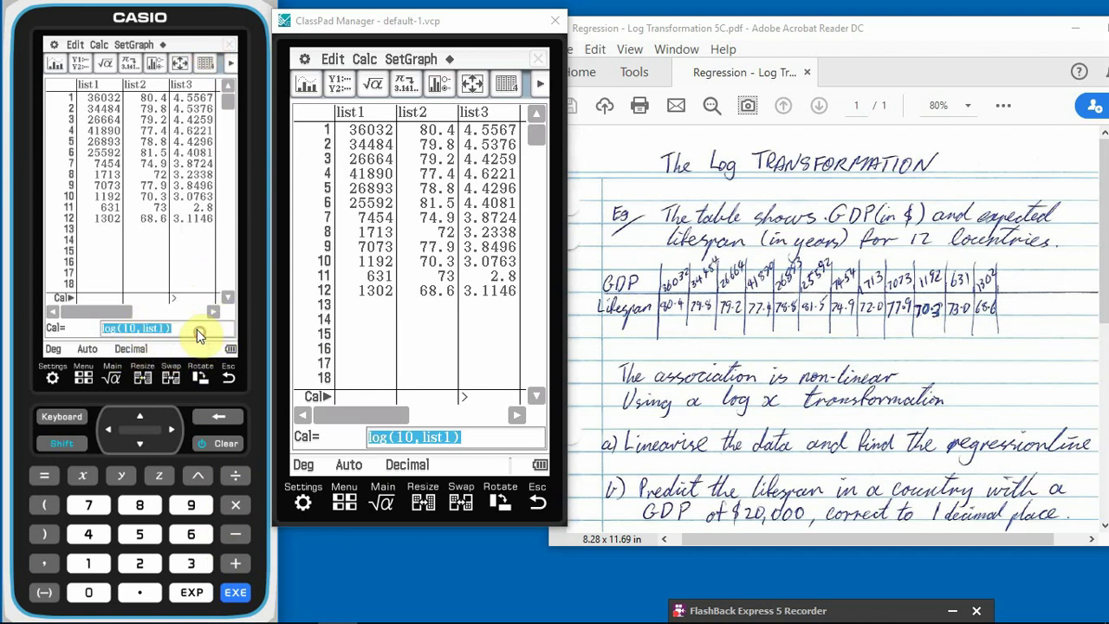
click(196, 327)
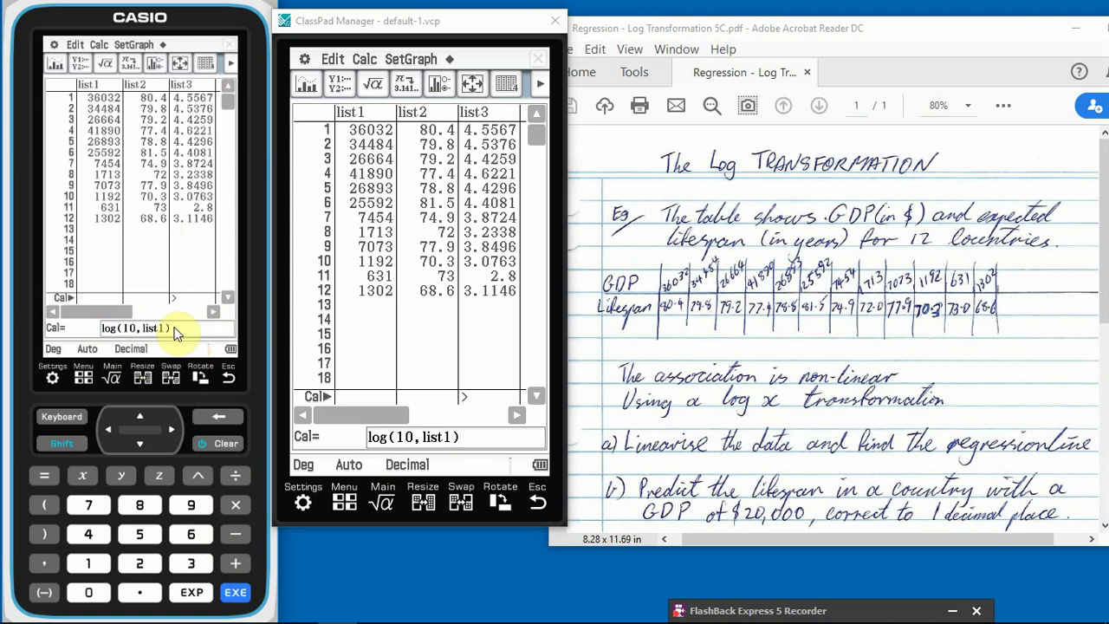
click(192, 251)
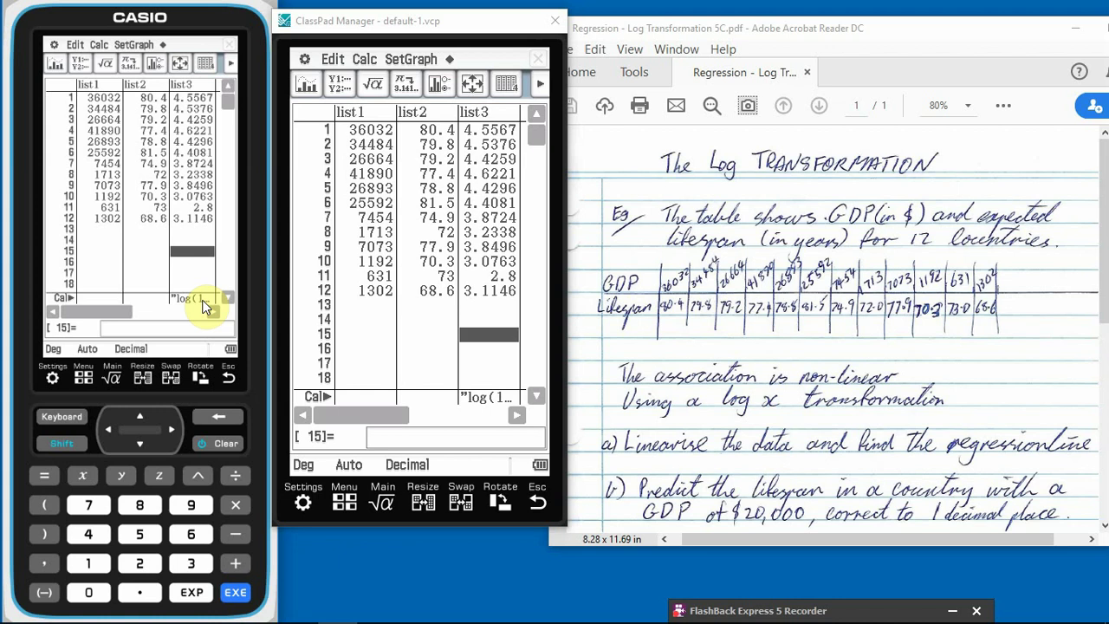
- Choose Calc > Regression > Linear Reg with list3 as XList and list2 as YList
click(101, 230)
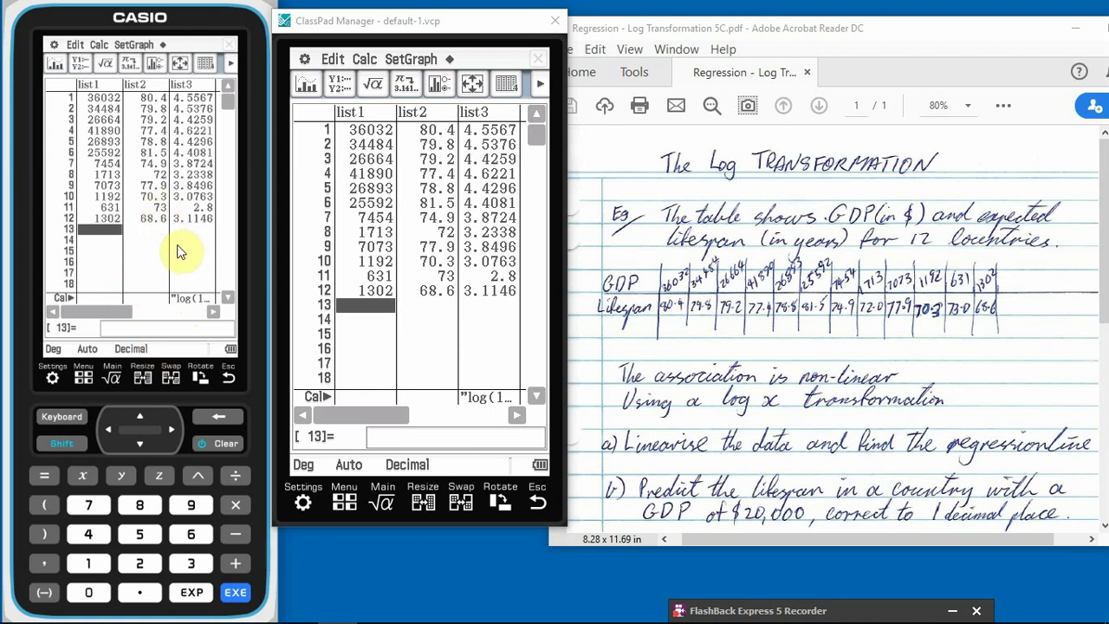
click(98, 46)
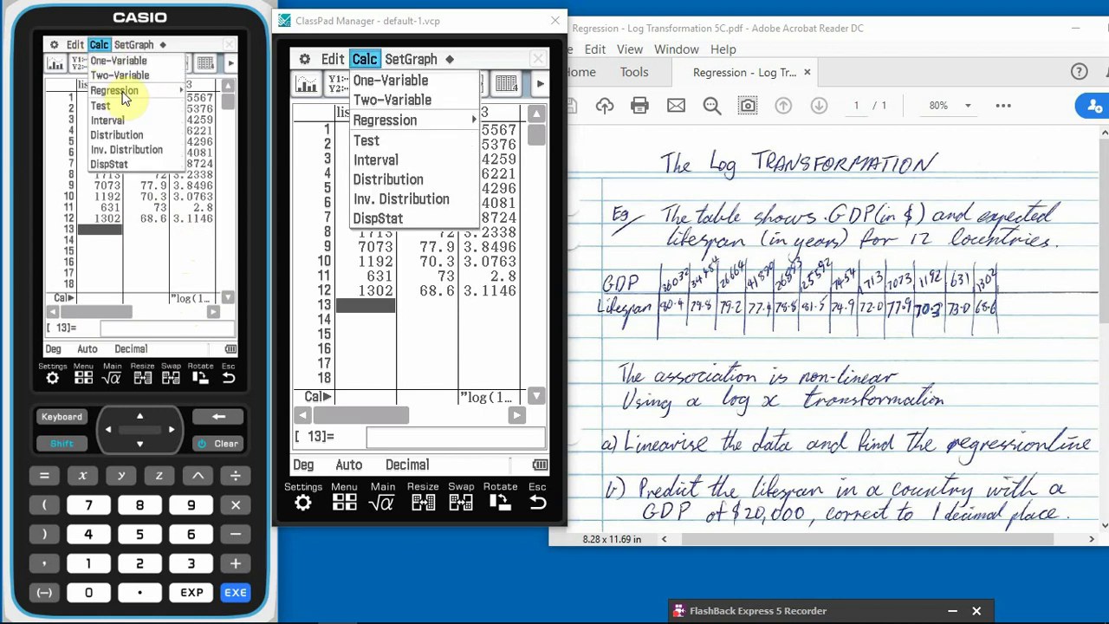
click(123, 95)
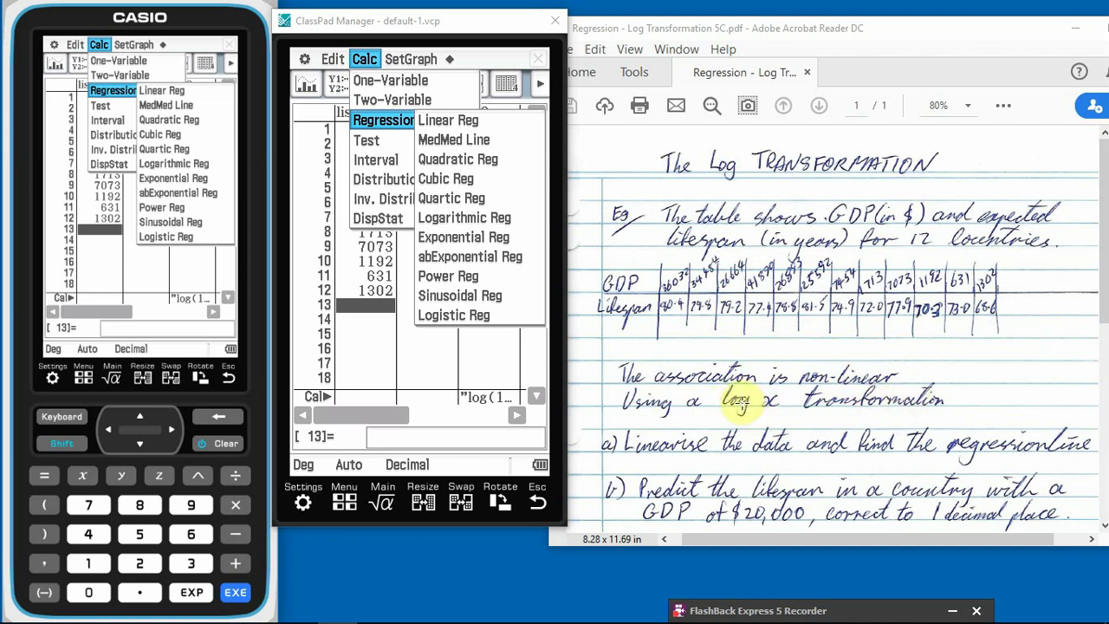
click(440, 121)
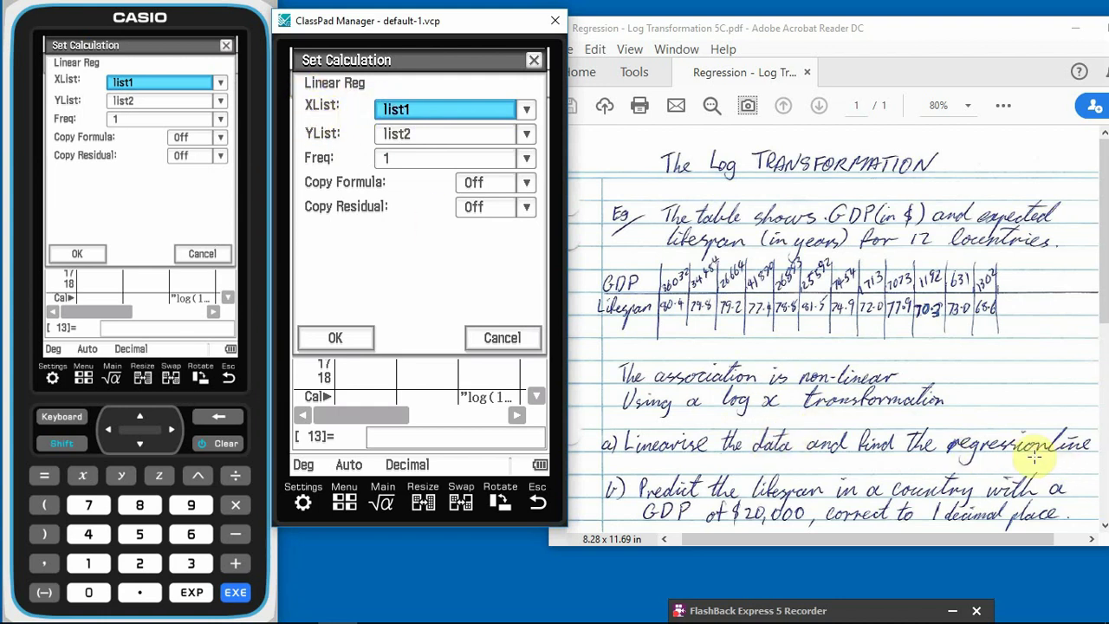
click(525, 111)
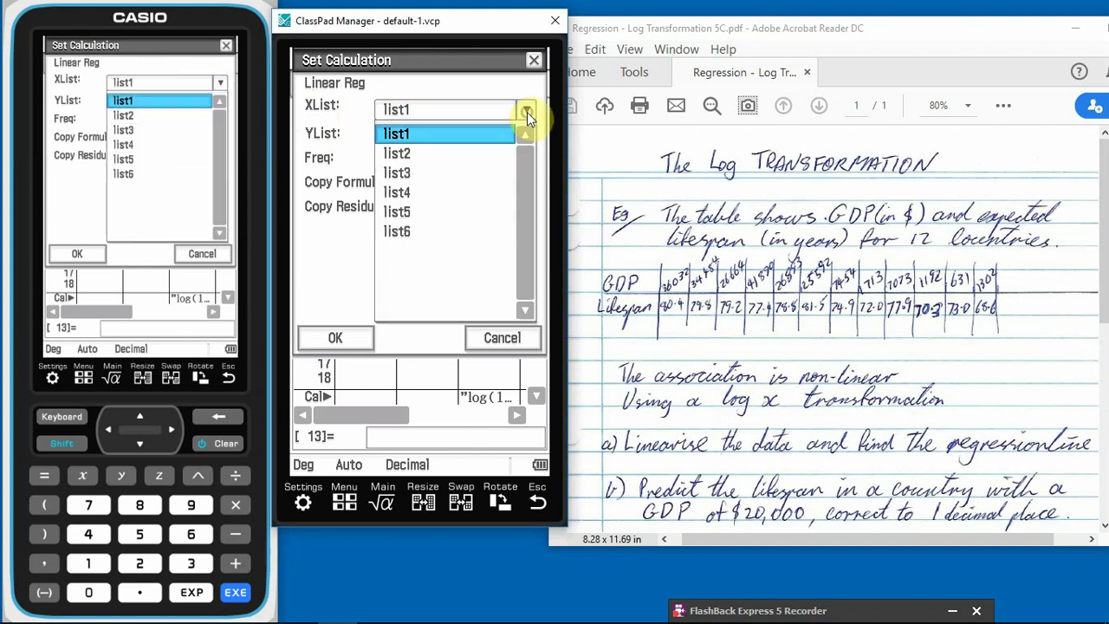
click(398, 173)
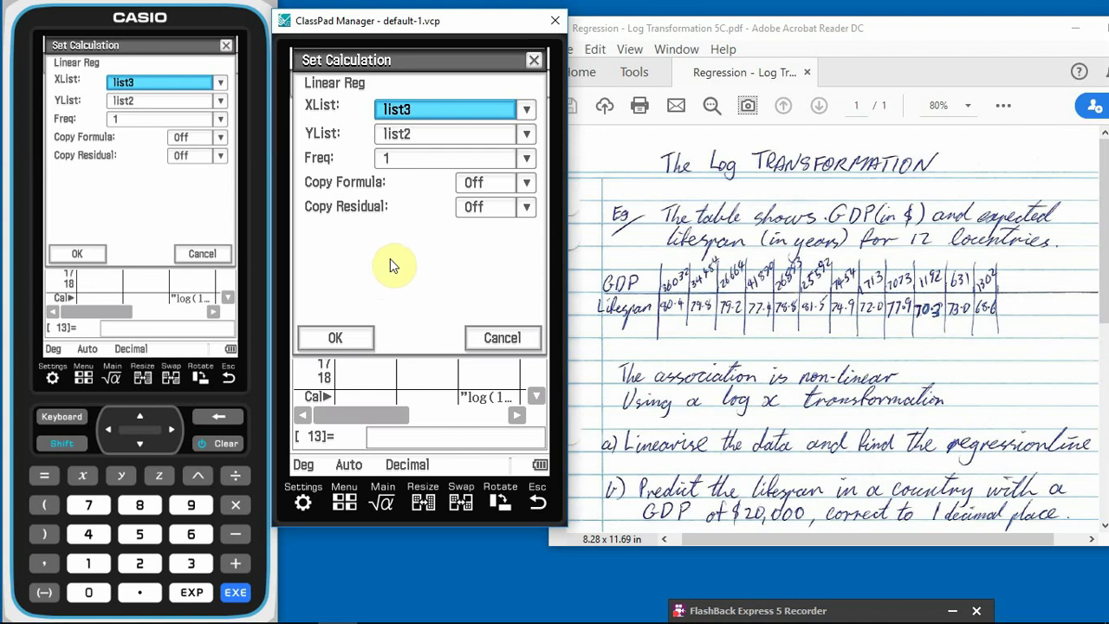
- Run the regression for a = 5.5937094 and b = 54.275449, then return to the PDF notes
click(347, 341)
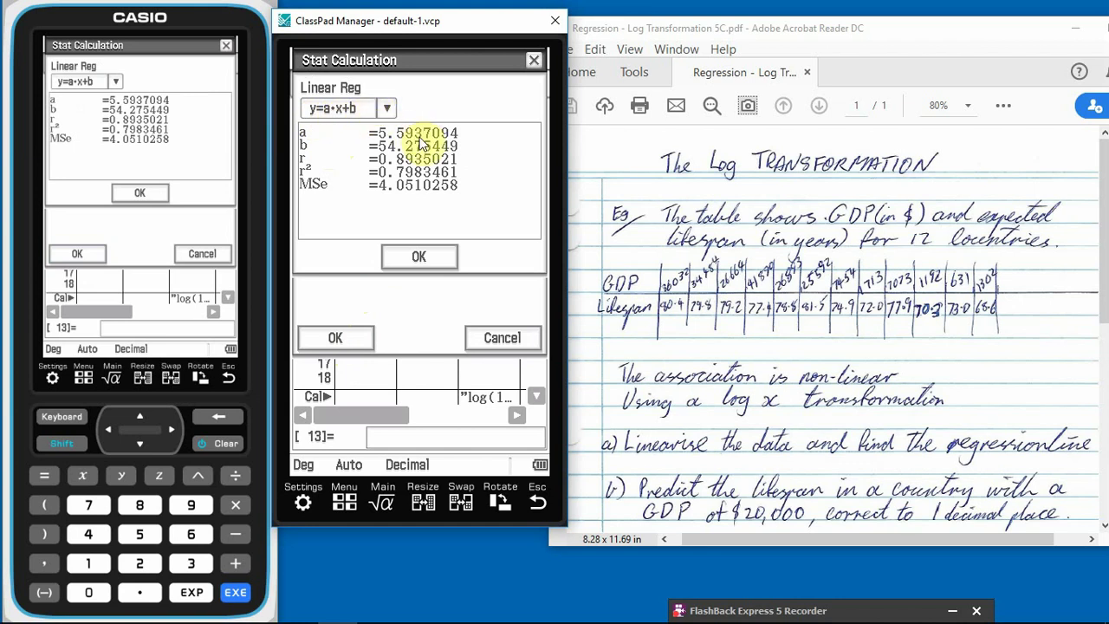
click(939, 28)
scroll(1004, 316, down, 1)
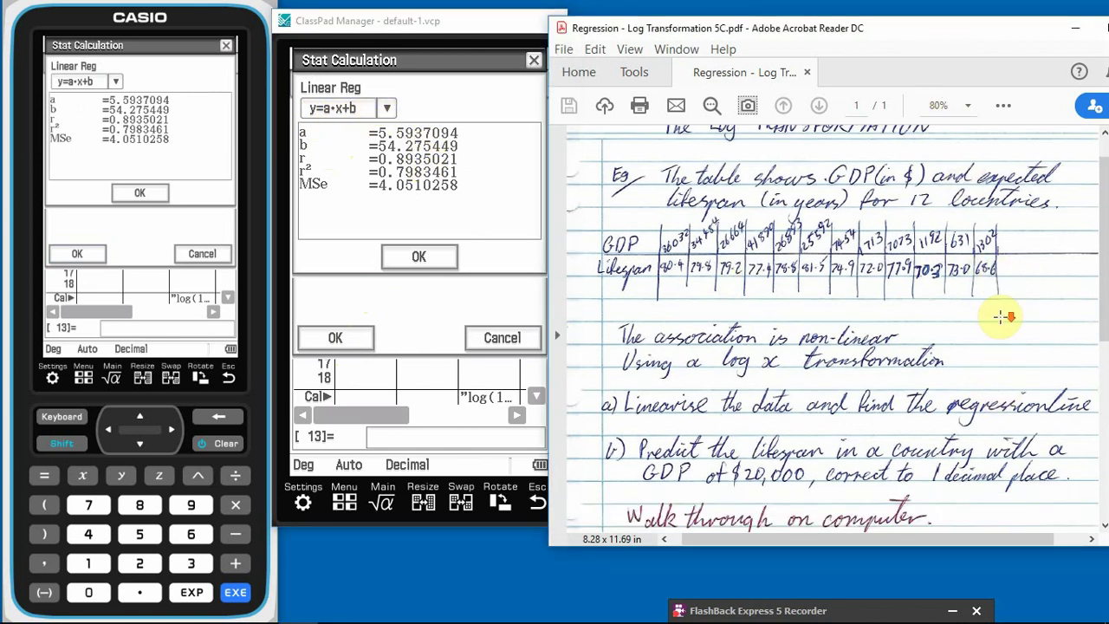
scroll(1000, 317, down, 1)
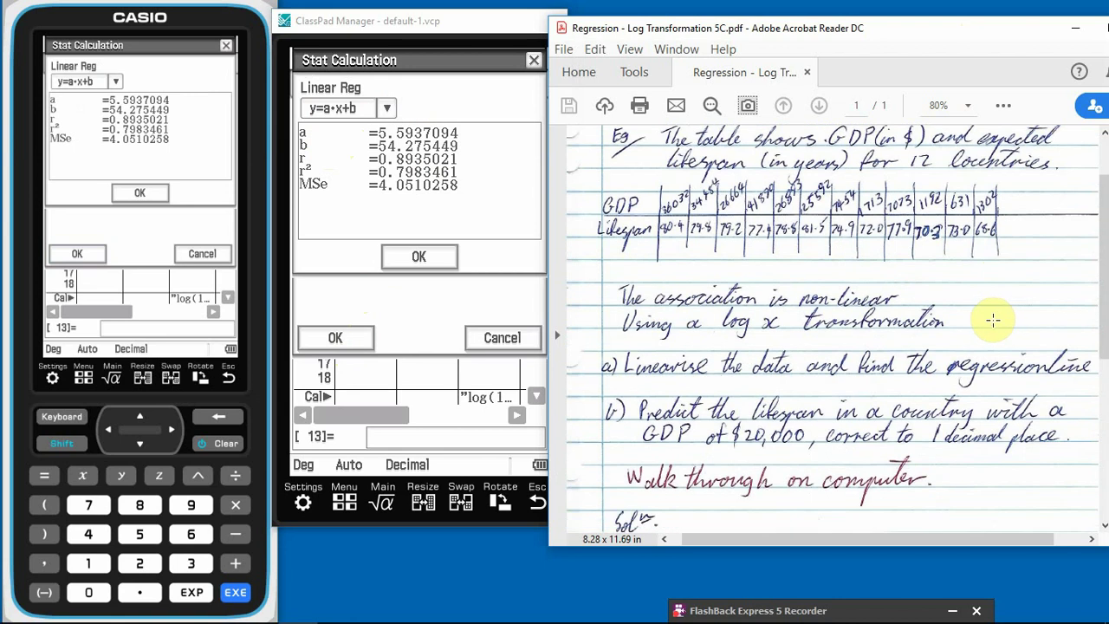
- Scroll the notes to the solution line Lifespan = 5.594 log(GDP) + 54.28 with r = 0.8935
scroll(990, 321, down, 1)
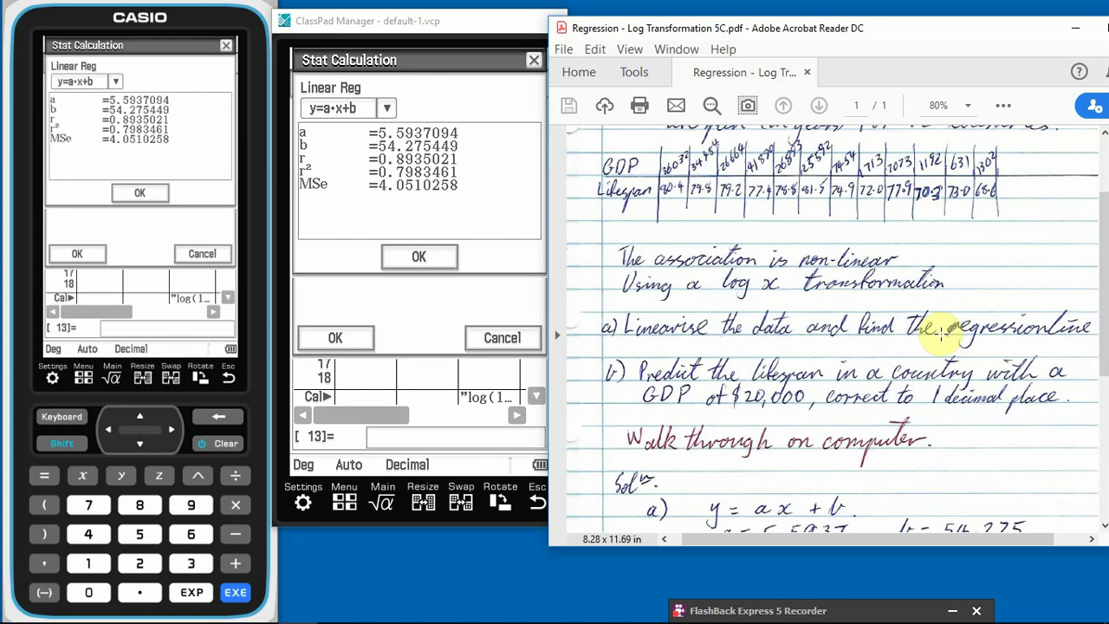
scroll(941, 332, down, 1)
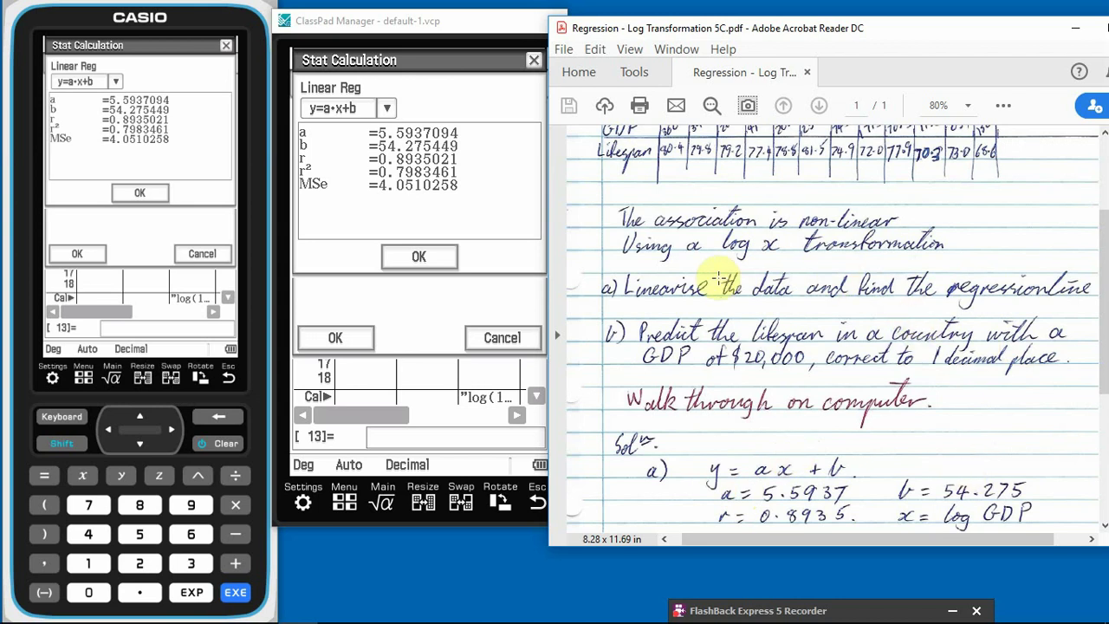
scroll(715, 277, up, 1)
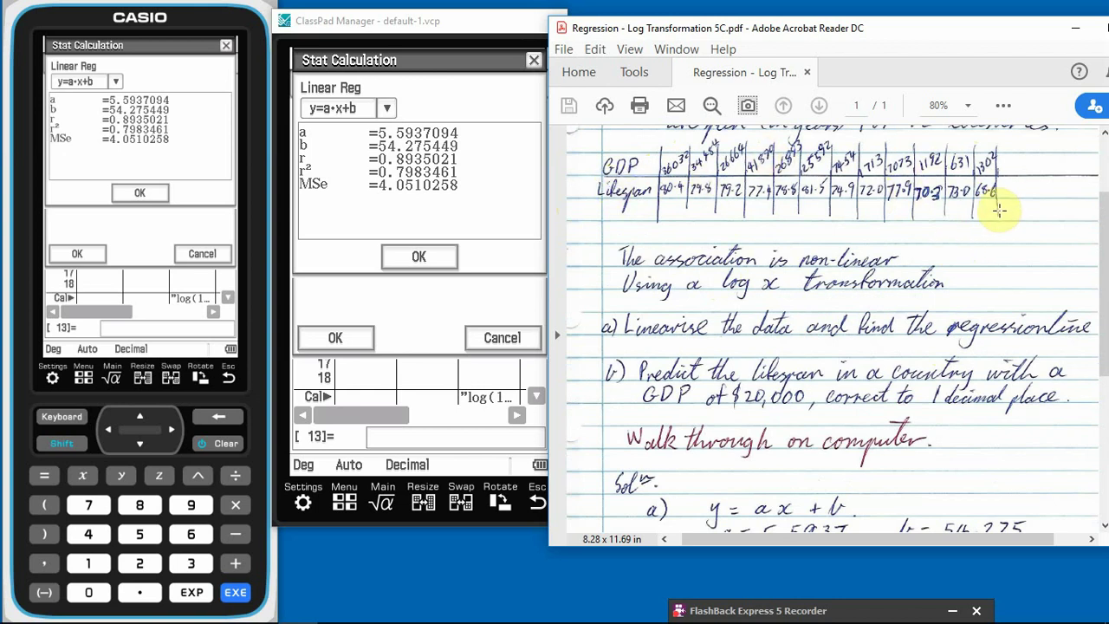
scroll(1028, 375, down, 1)
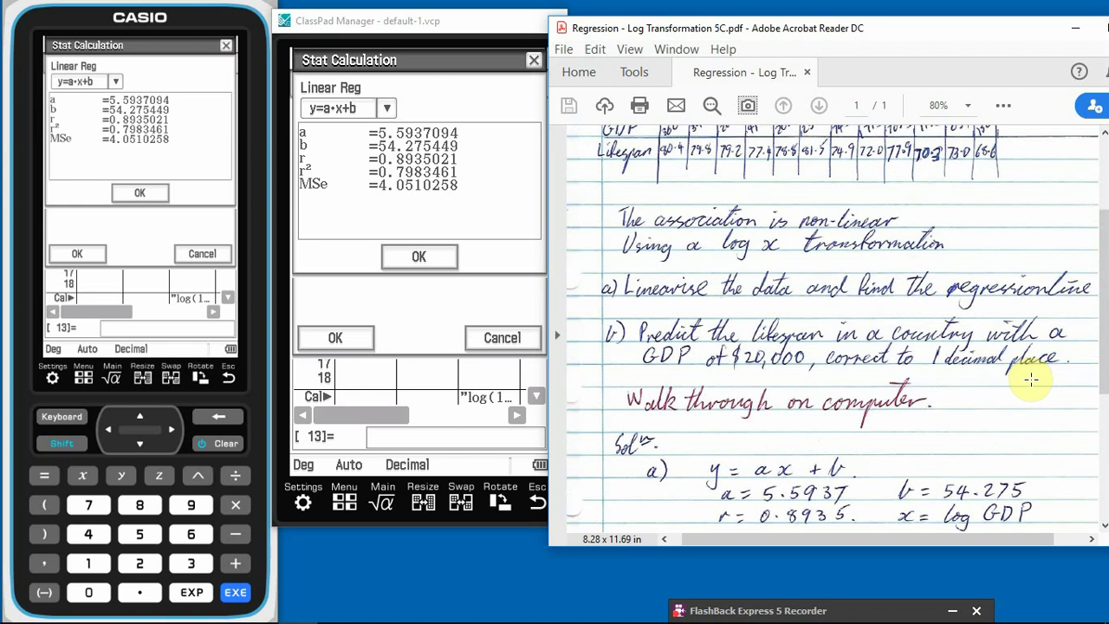
scroll(1031, 378, down, 1)
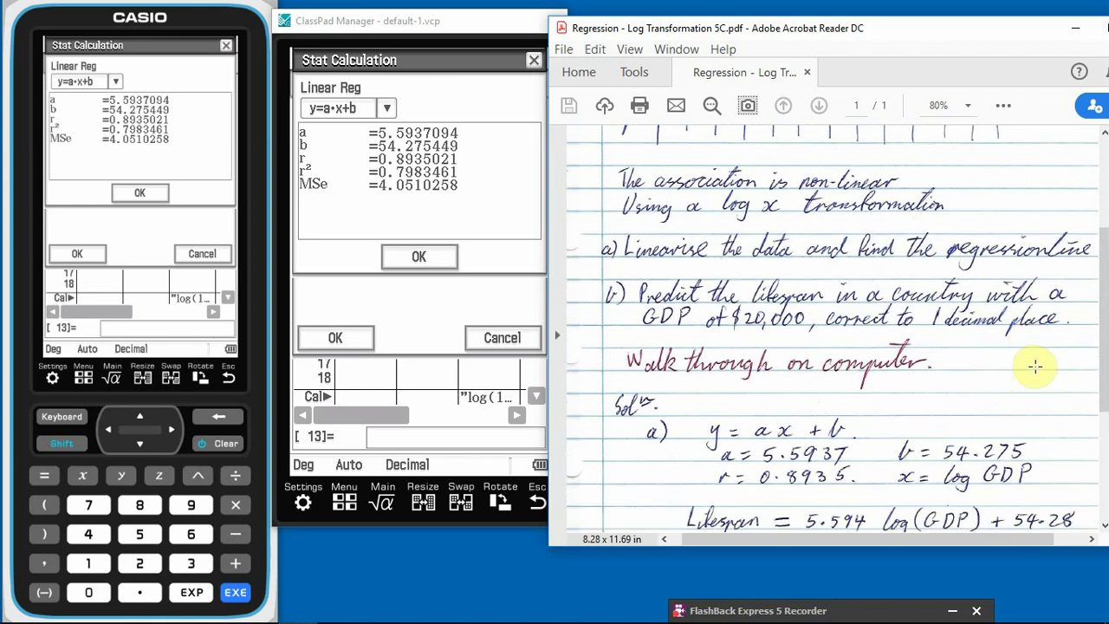
- Scroll the notes down to part b, Lifespan = 5.594 log(20000) + 54.28
scroll(1034, 366, down, 1)
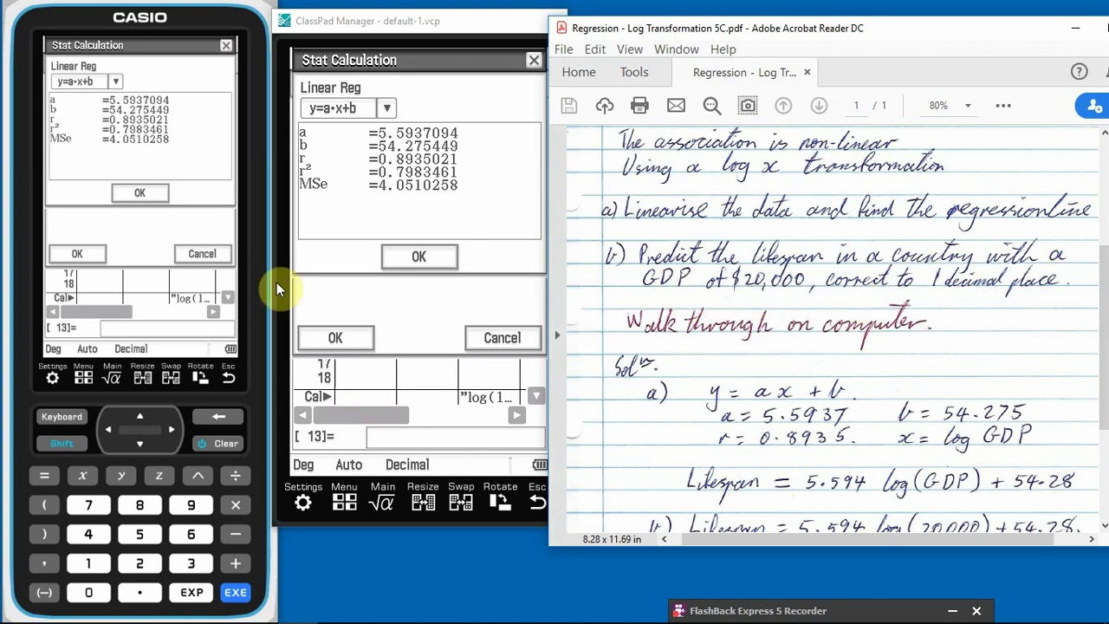
- Close the Stat Calculation results and clear all history in the Main application
click(256, 245)
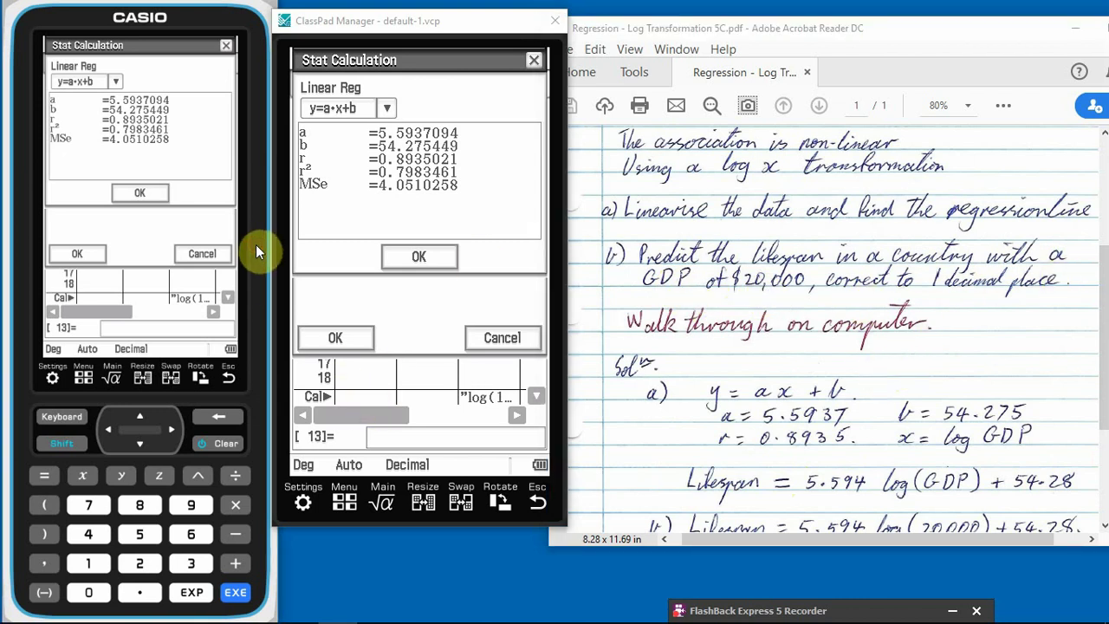
click(141, 193)
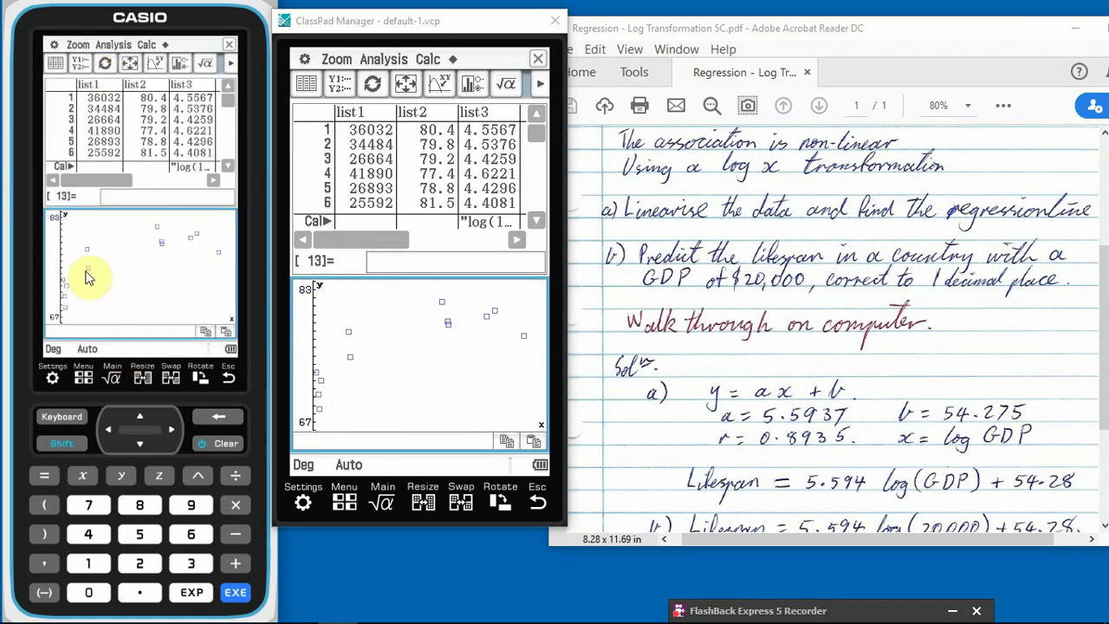
click(111, 379)
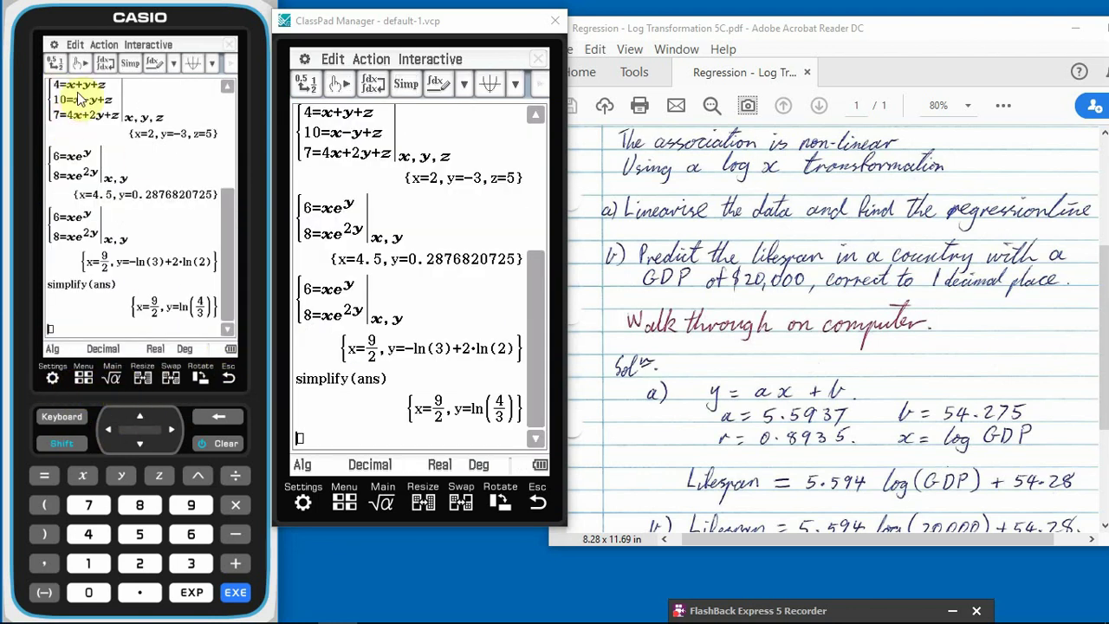
click(76, 46)
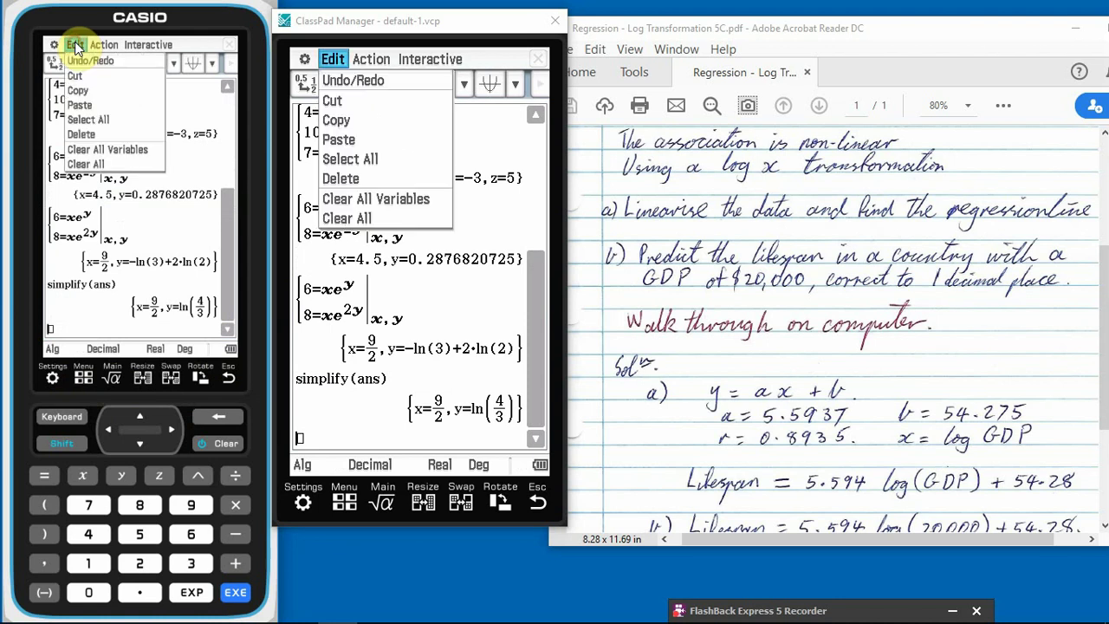
click(85, 165)
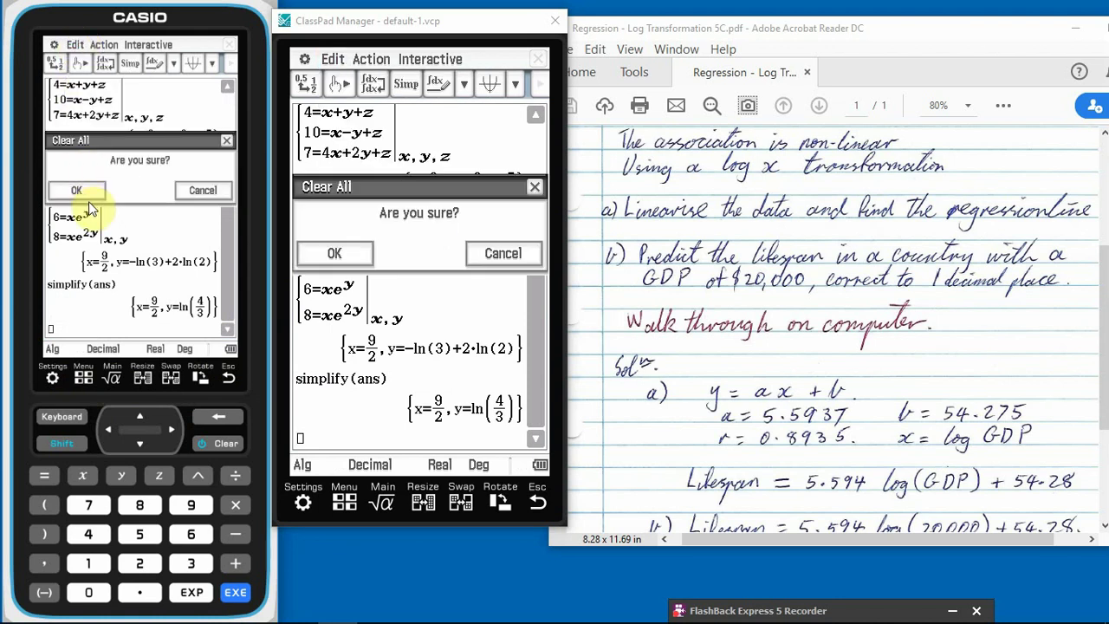
click(86, 192)
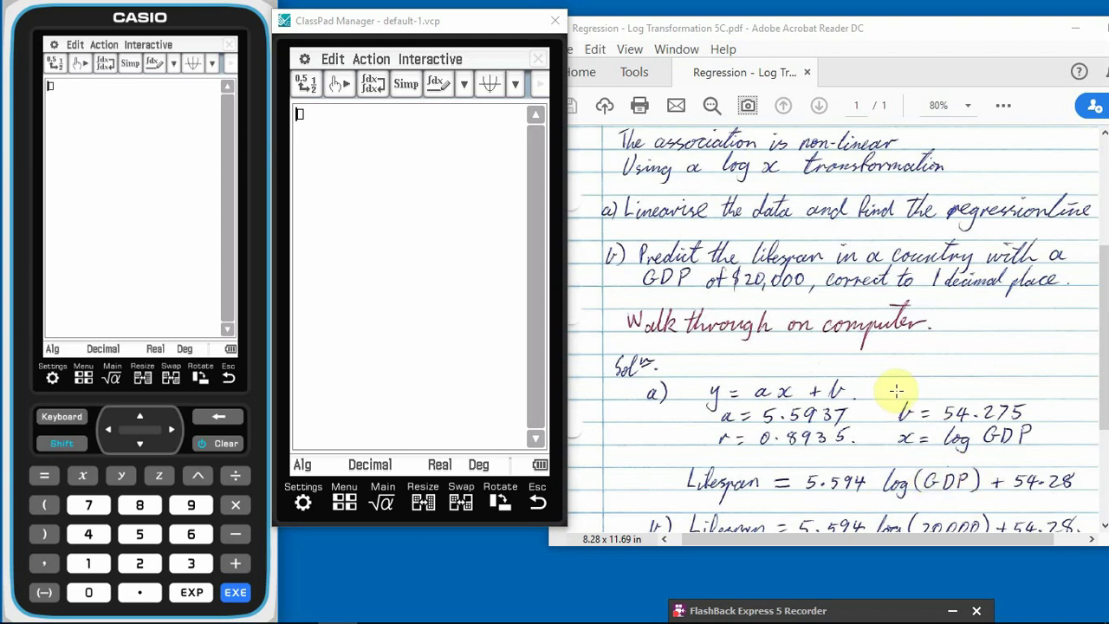
- Bring the Acrobat notes forward with part b's lifespan calculation for 20000 visible
scroll(893, 390, down, 1)
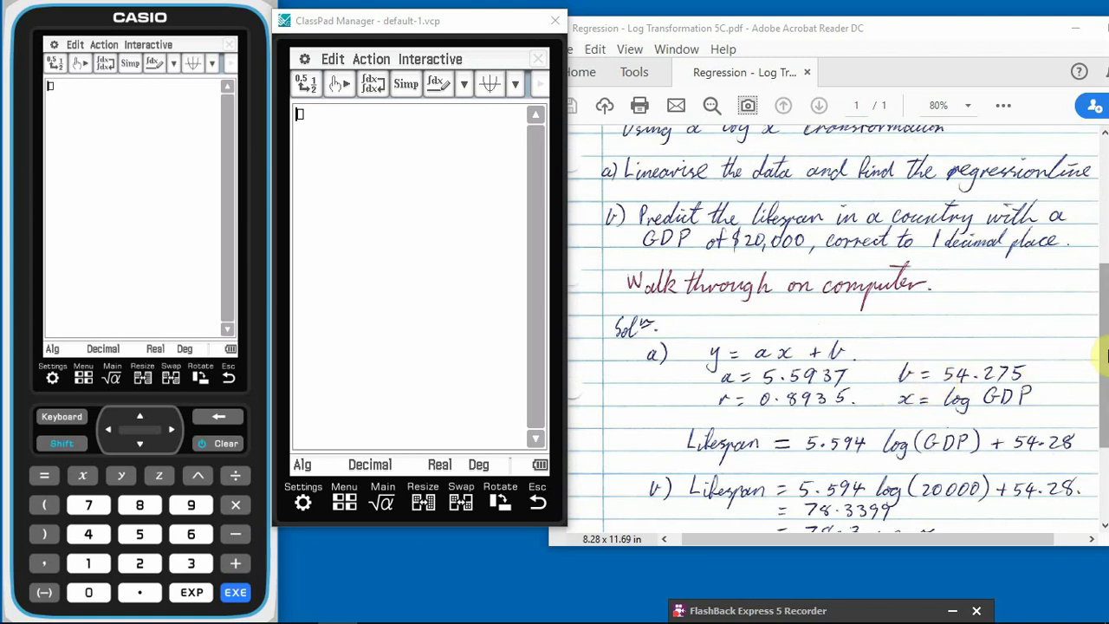
click(1105, 355)
drag(1105, 355, 1098, 339)
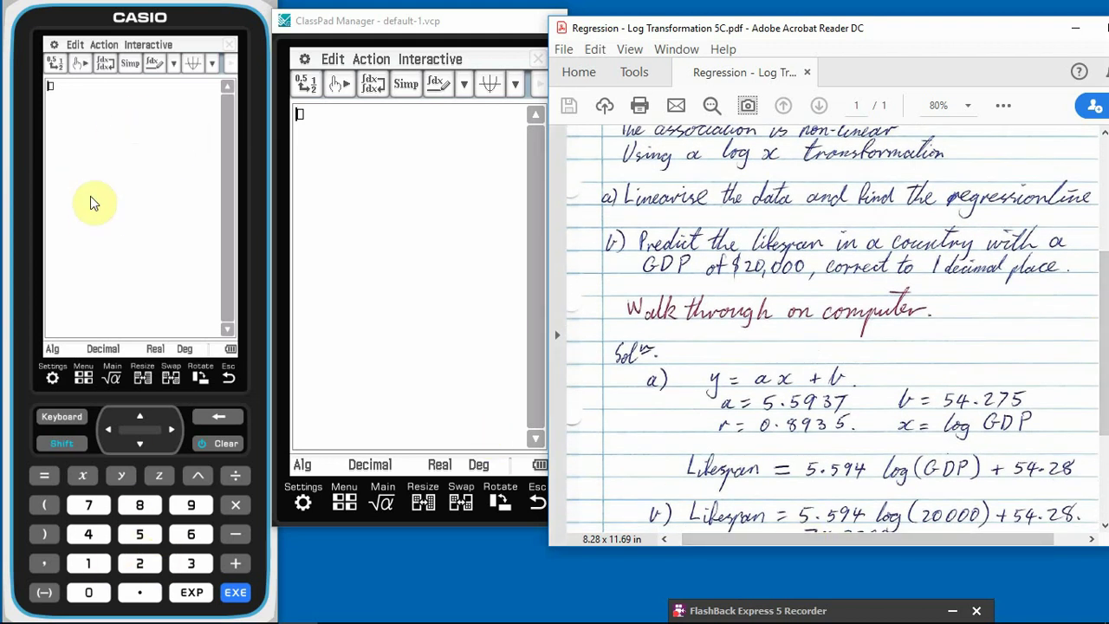
- Enter 5.594× followed by a base-10 logarithm from the Math1 keyboard
click(140, 533)
click(147, 595)
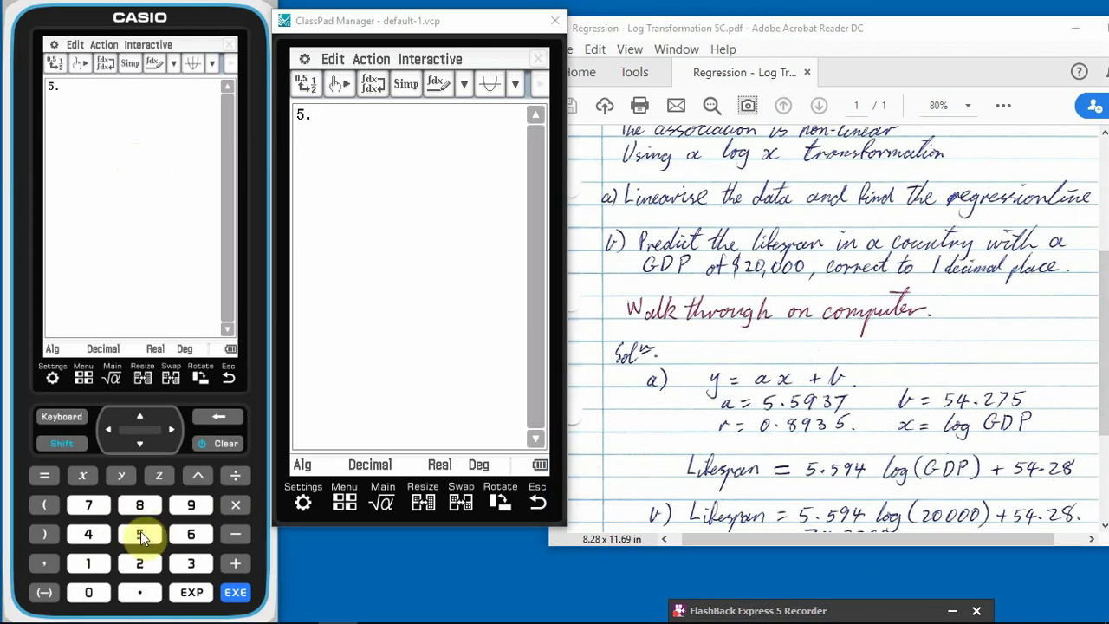
click(139, 532)
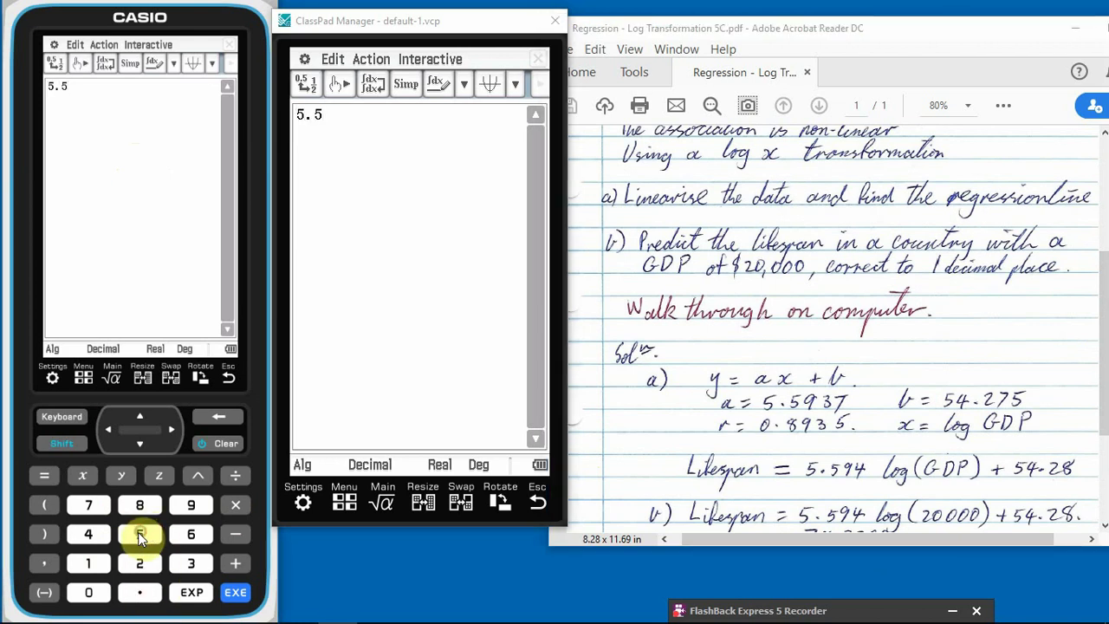
click(206, 505)
click(91, 533)
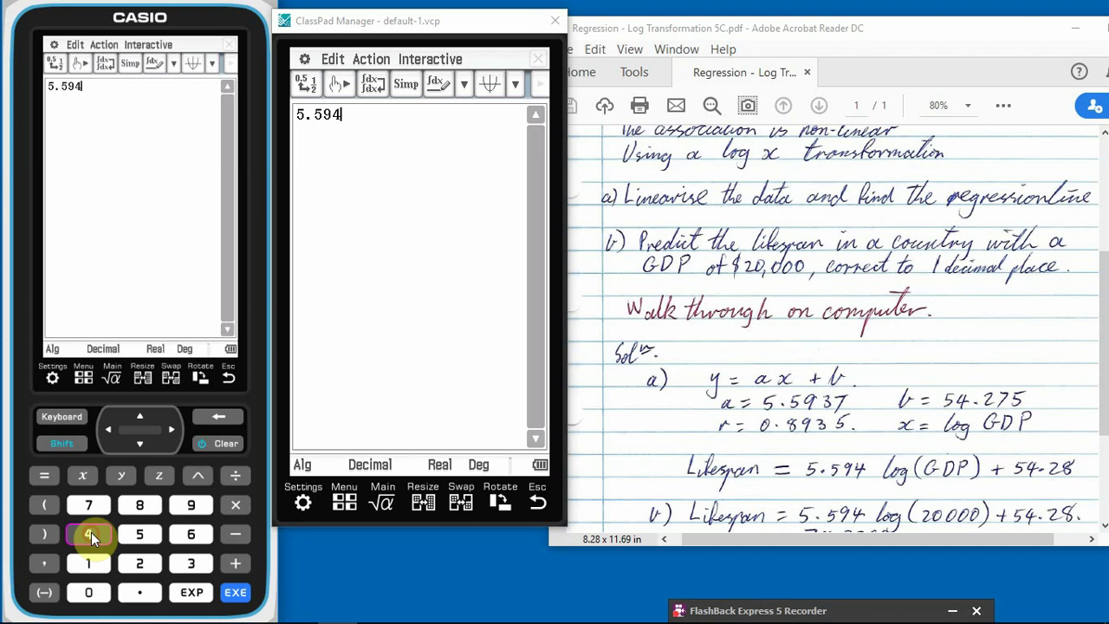
click(234, 507)
click(63, 417)
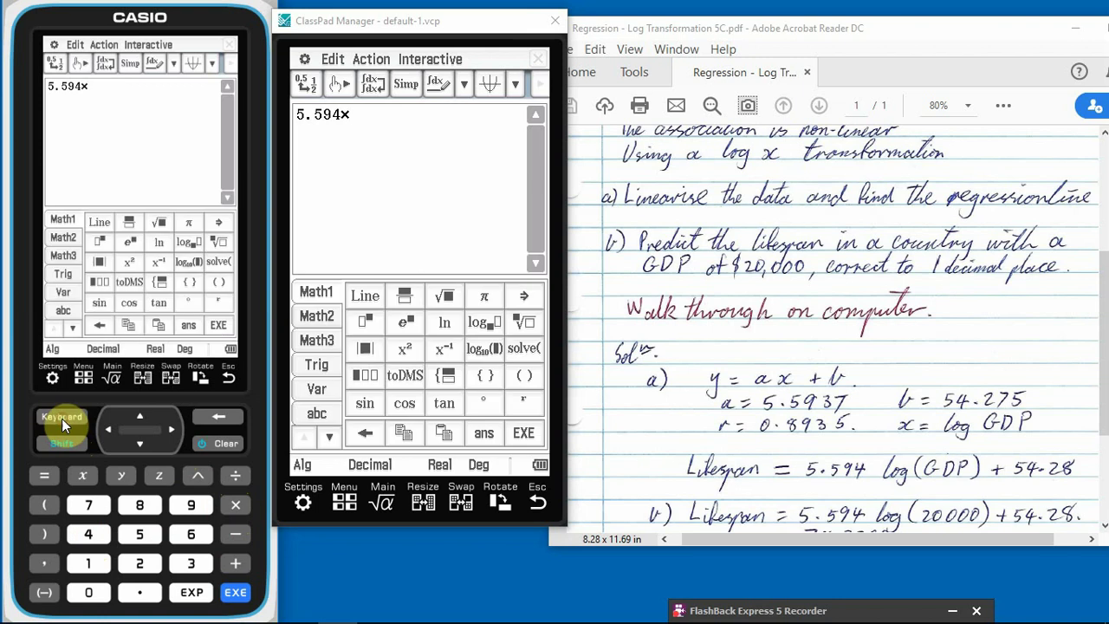
click(488, 356)
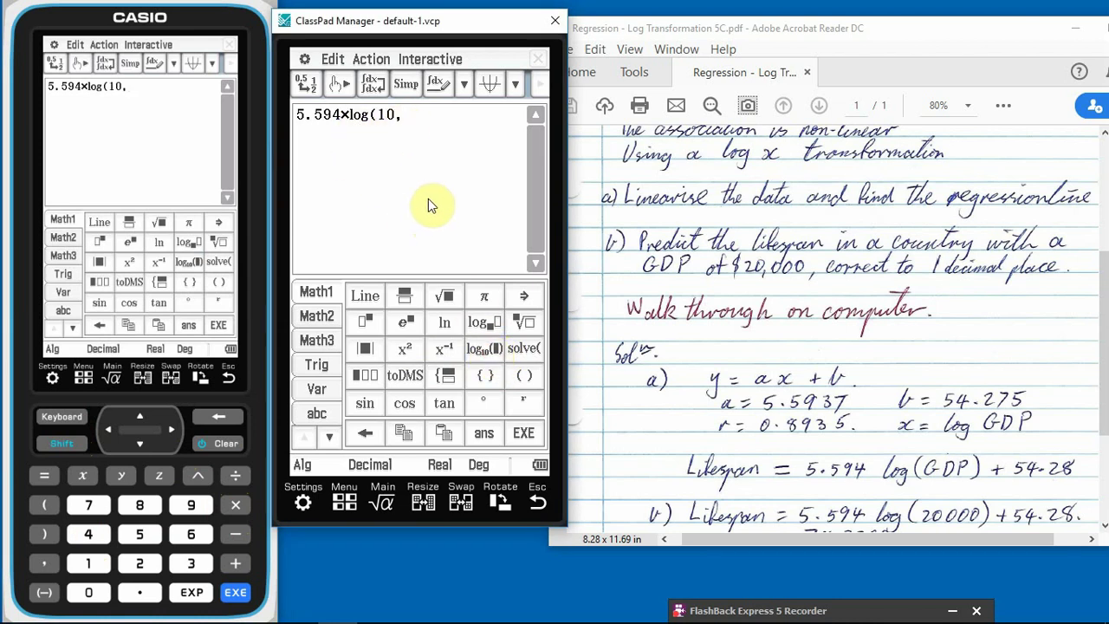
- Complete the expression with GDP 2000 and +54.28, giving 5.594×log(10,2000)+54.28
click(152, 565)
click(94, 591)
click(93, 592)
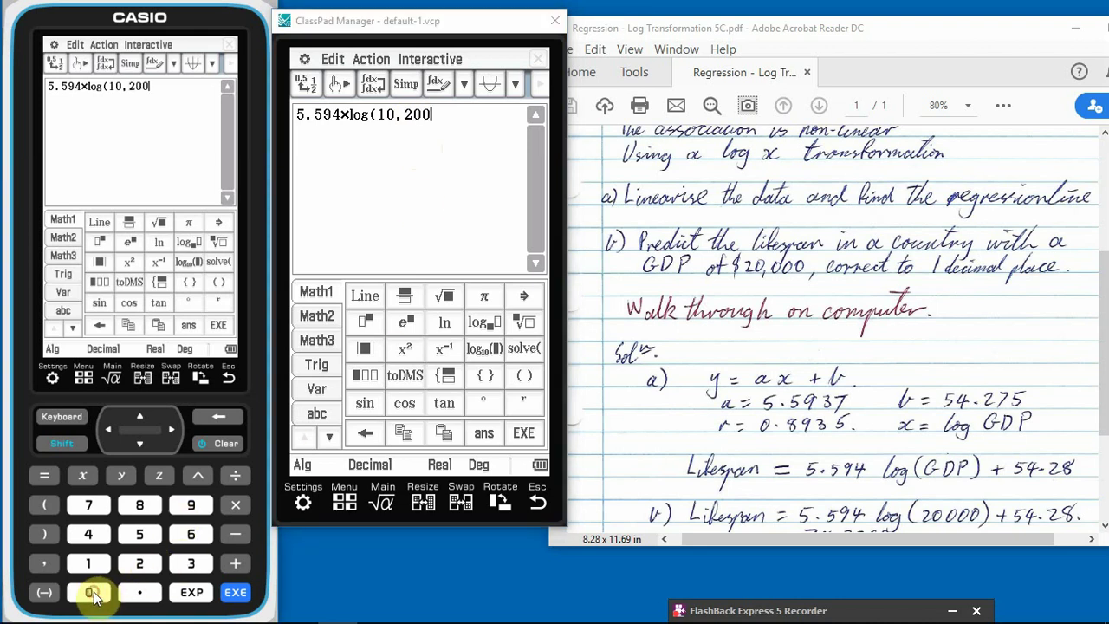
click(94, 591)
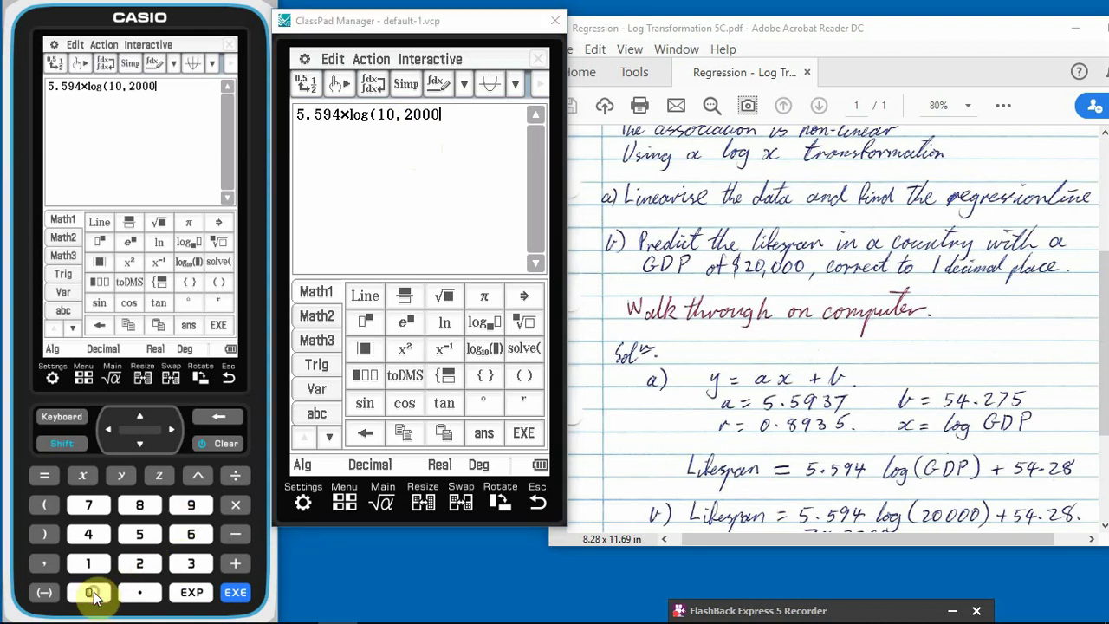
click(48, 533)
click(232, 563)
click(89, 535)
click(139, 592)
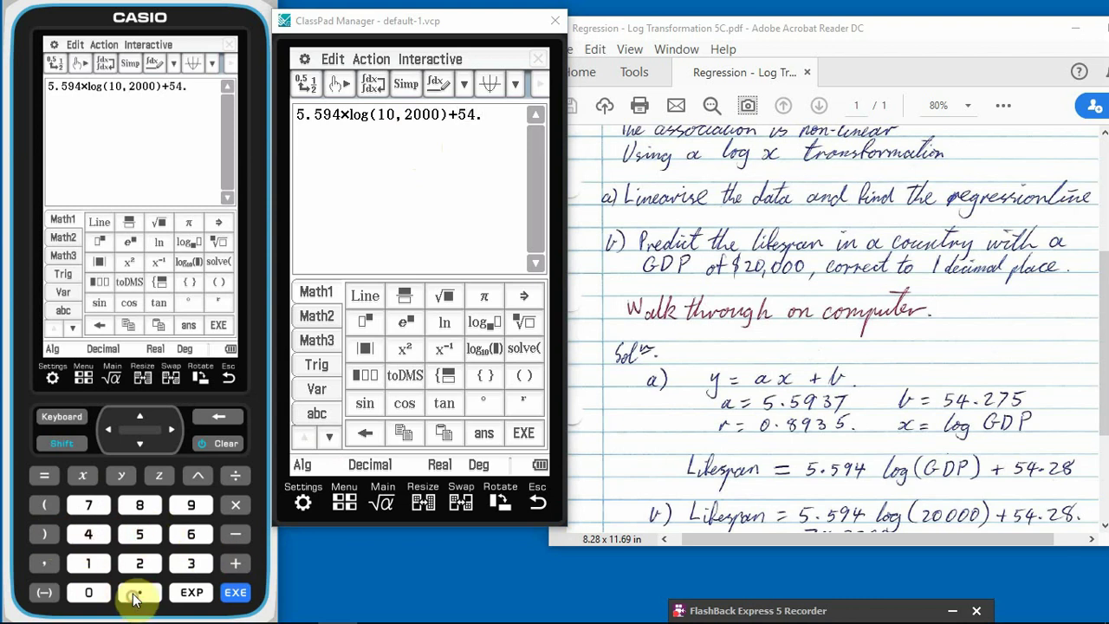
click(134, 564)
click(134, 504)
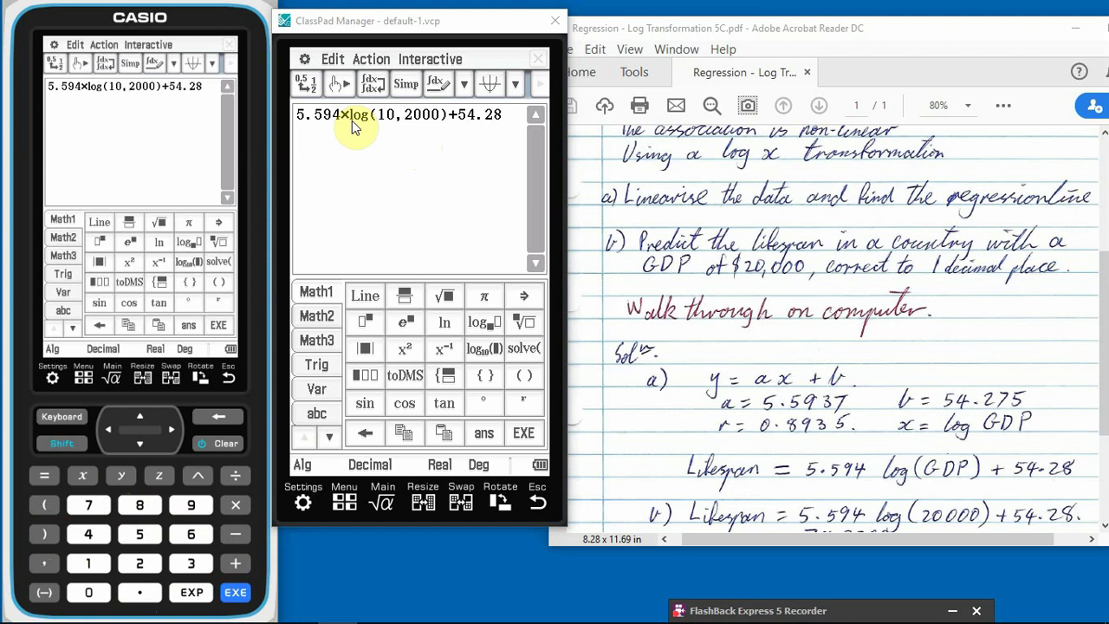
click(424, 120)
- Evaluate 5.594×log(10,2000)+54.28 to get 72.7459618 and compare with the notes
click(235, 591)
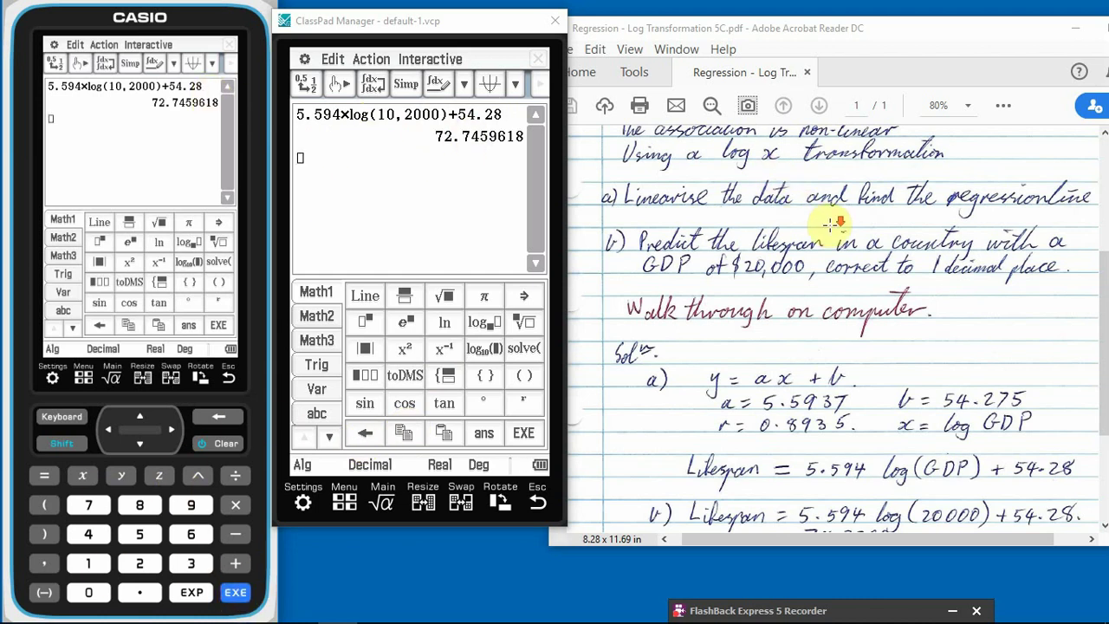
scroll(831, 225, down, 1)
scroll(831, 227, down, 1)
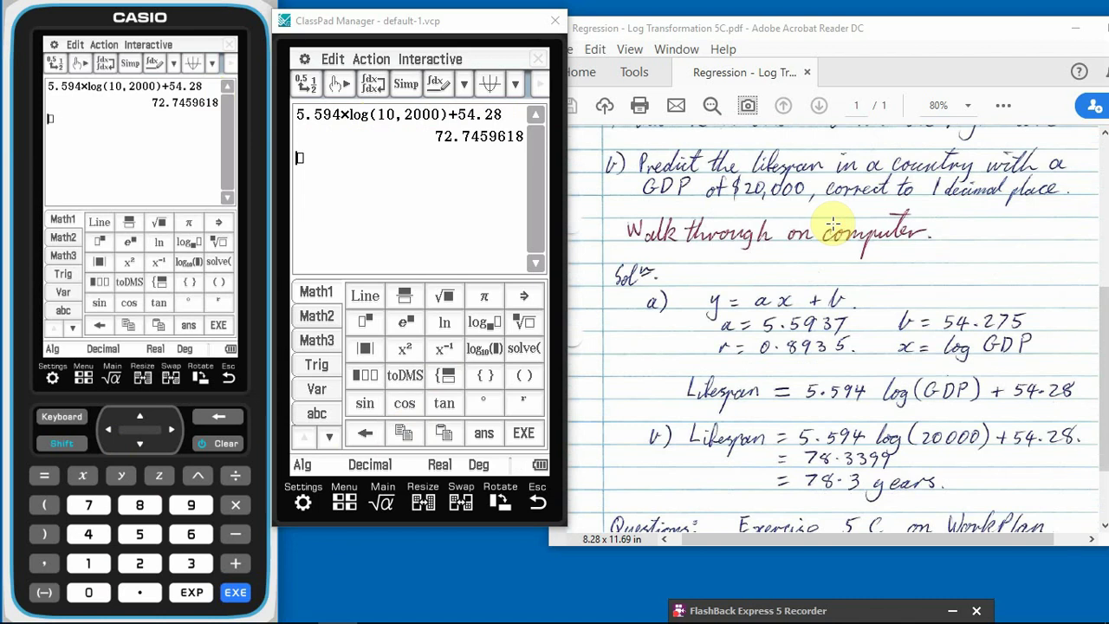
scroll(832, 223, down, 1)
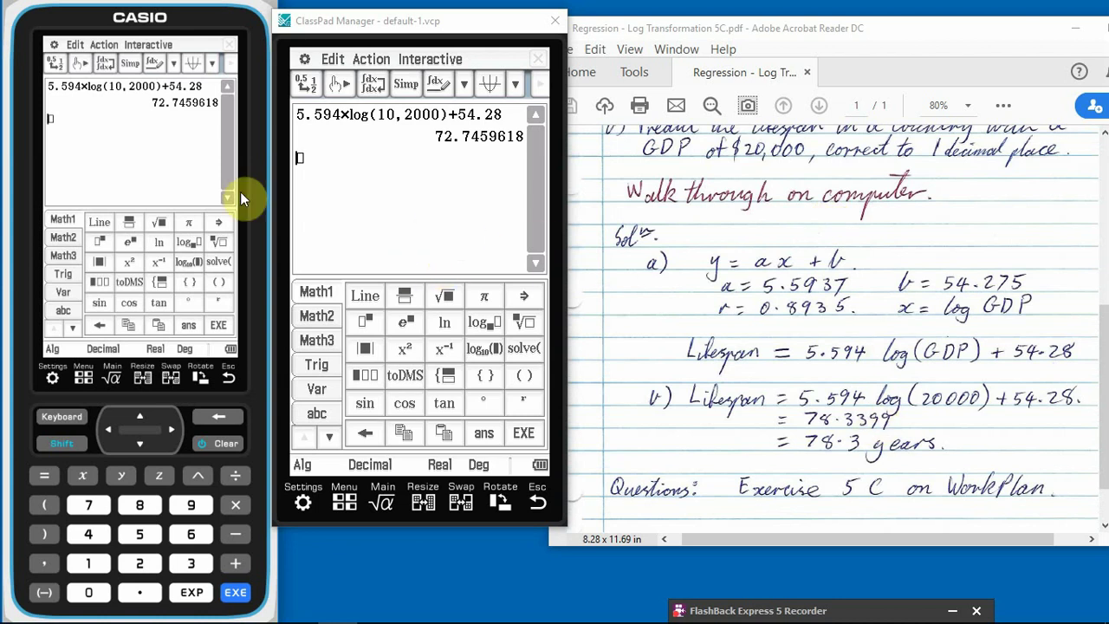
click(83, 89)
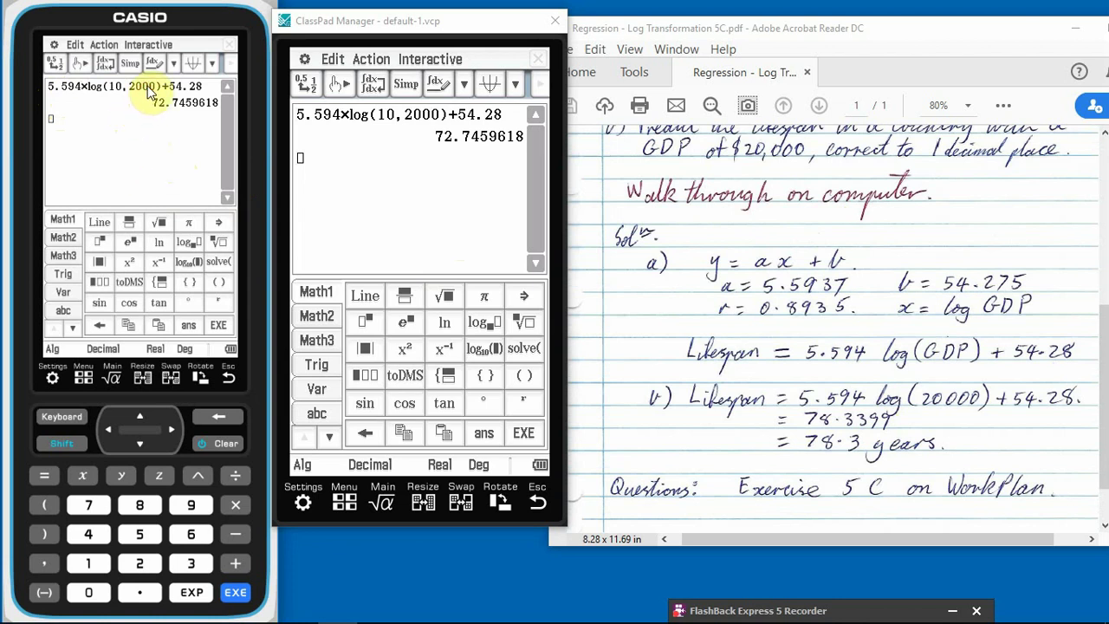
- Change the GDP 2000 to 20000 and recalculate, giving 78.3399618
click(434, 117)
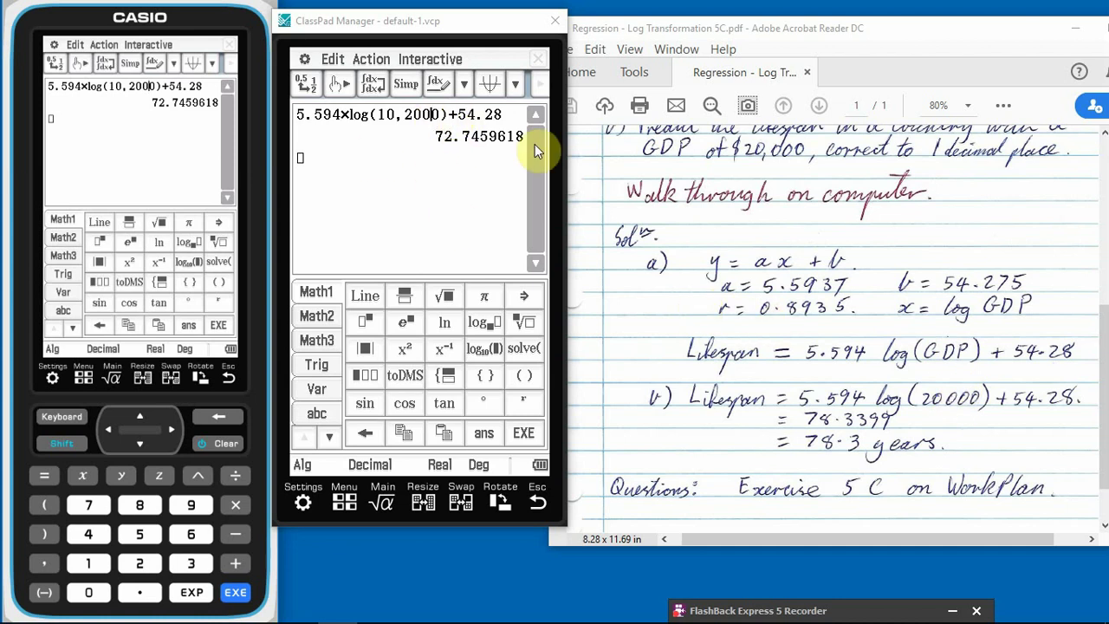
text(0)
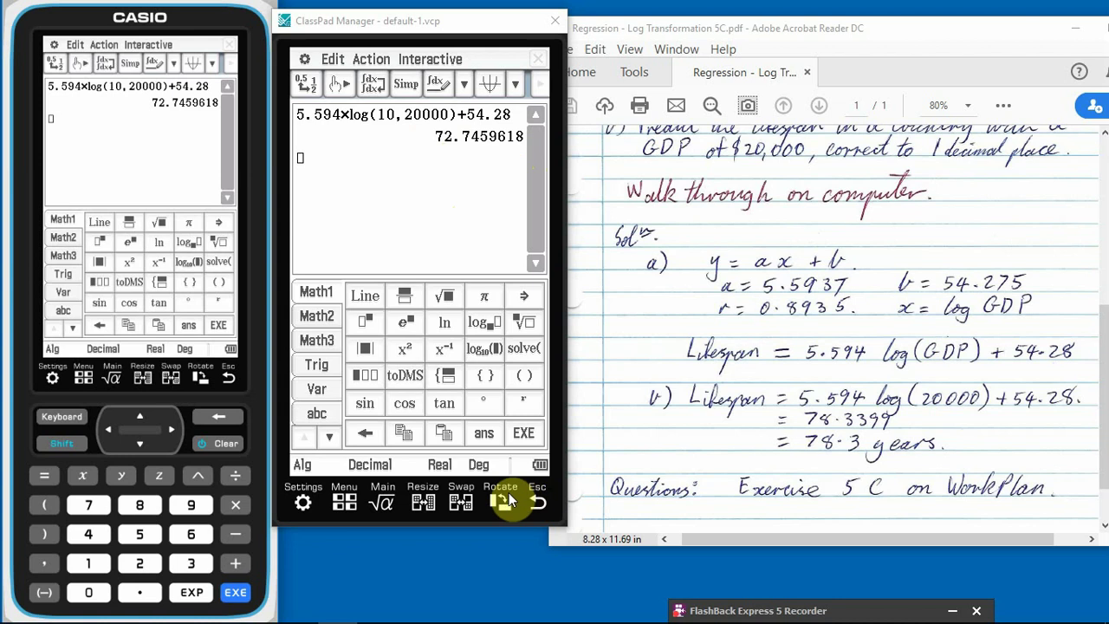
click(236, 593)
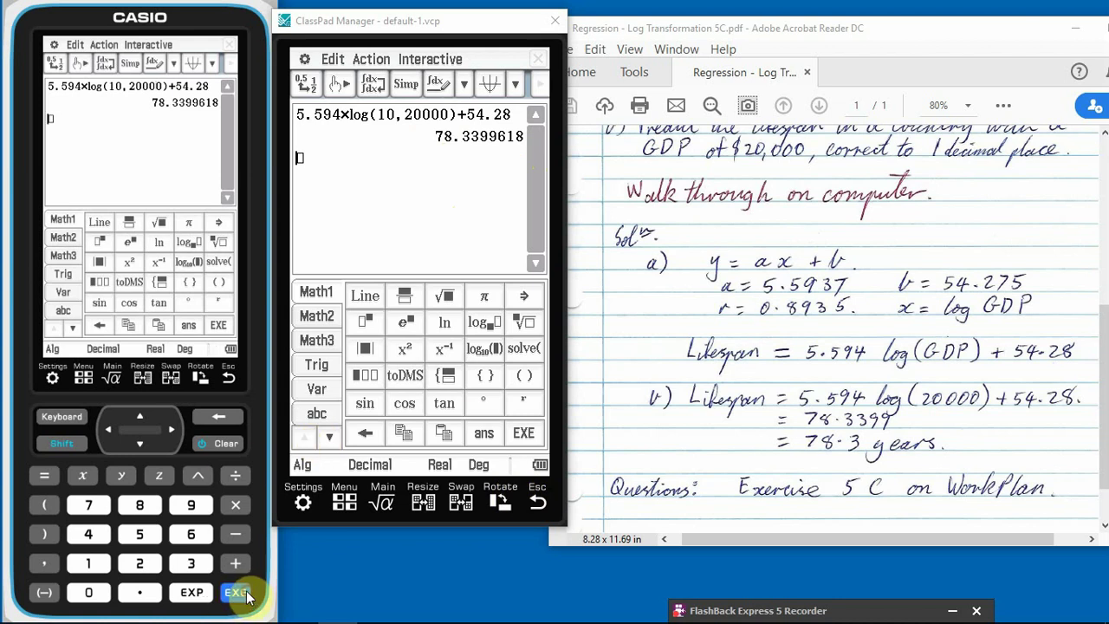